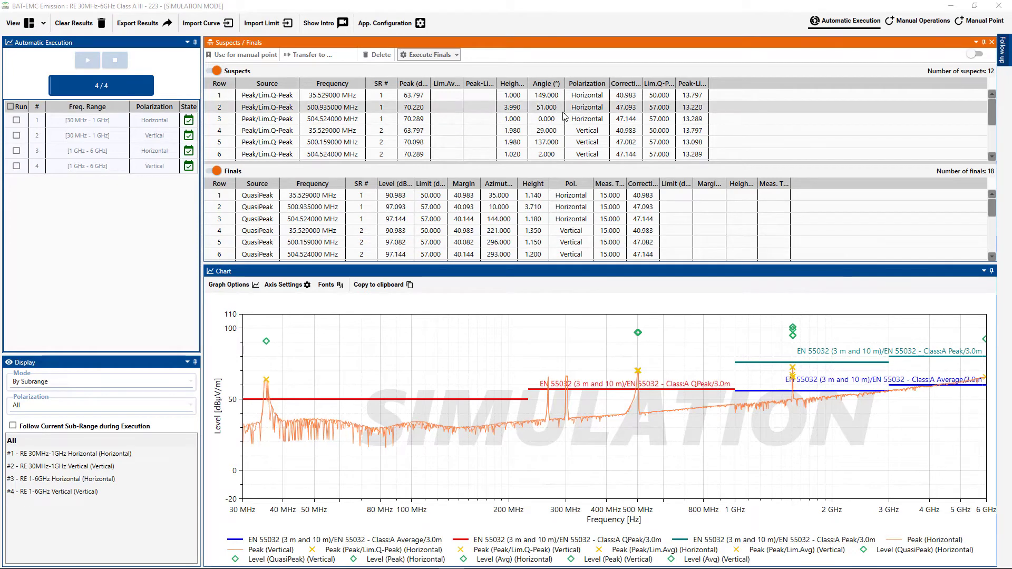
# - Load the 35.529 MHz suspect in row 1 into manual point measurement
pyautogui.scroll(-2, 572, 118)
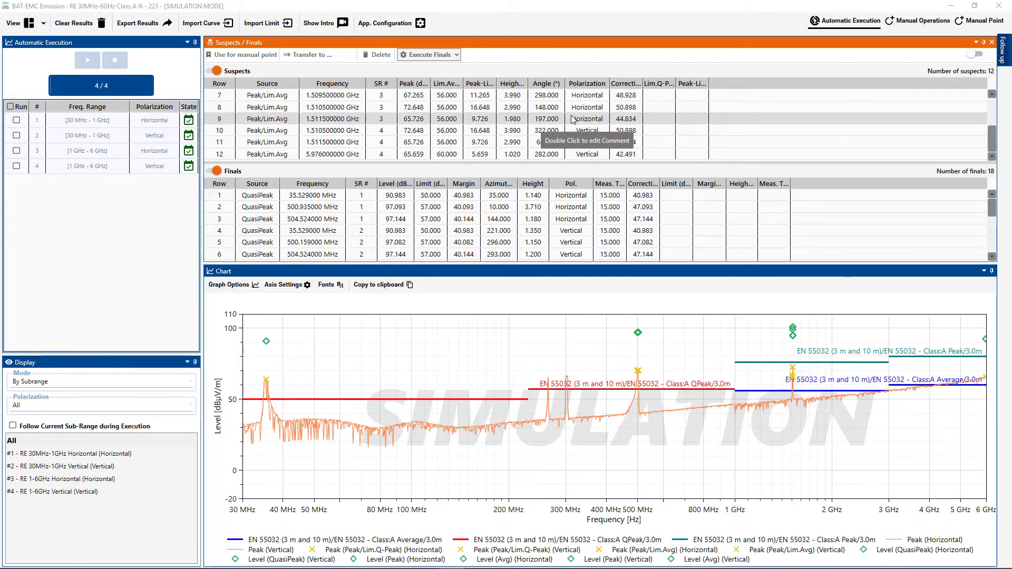
pyautogui.scroll(-4, 627, 227)
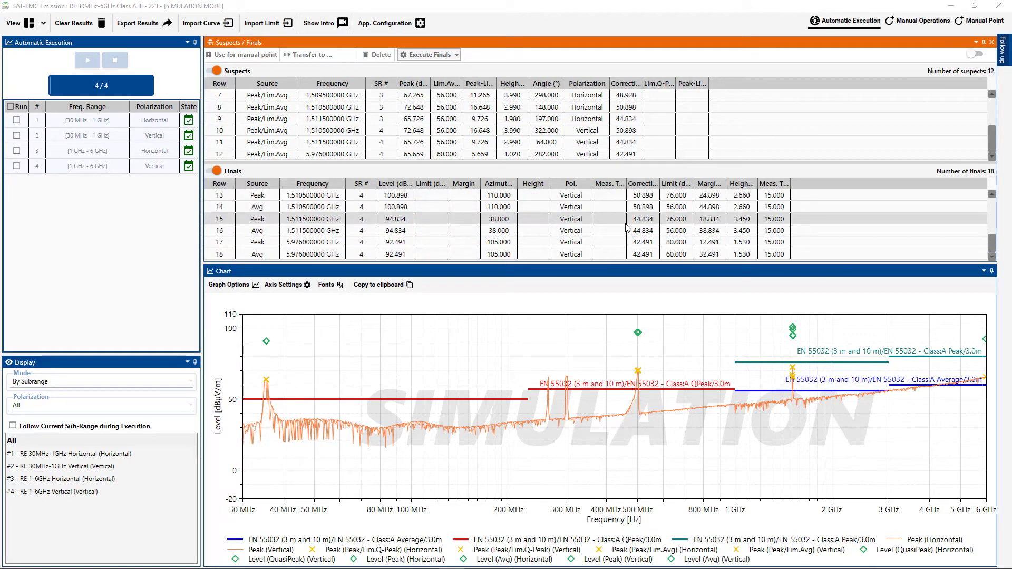
pyautogui.scroll(4, 627, 227)
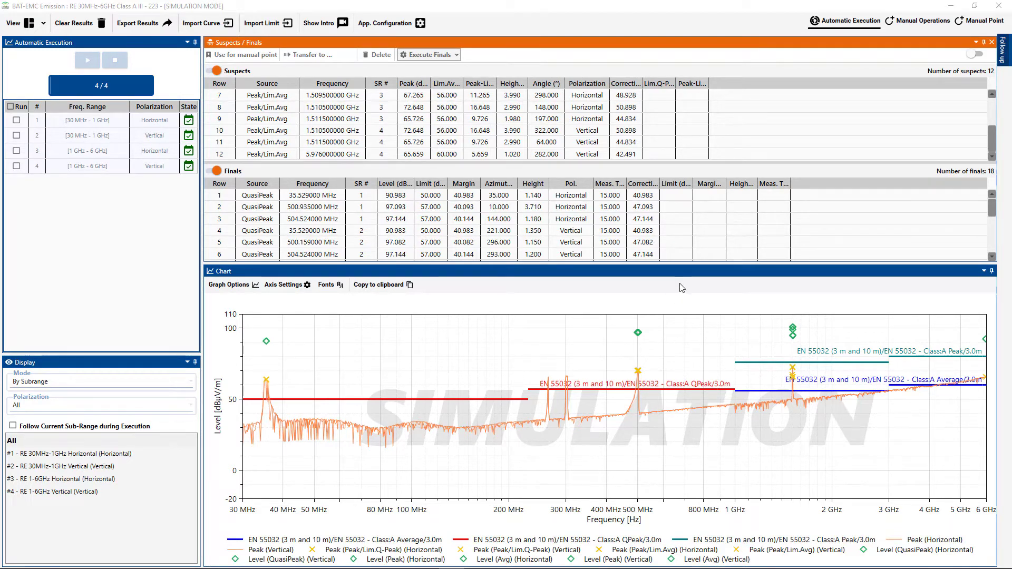
pyautogui.scroll(-4, 653, 258)
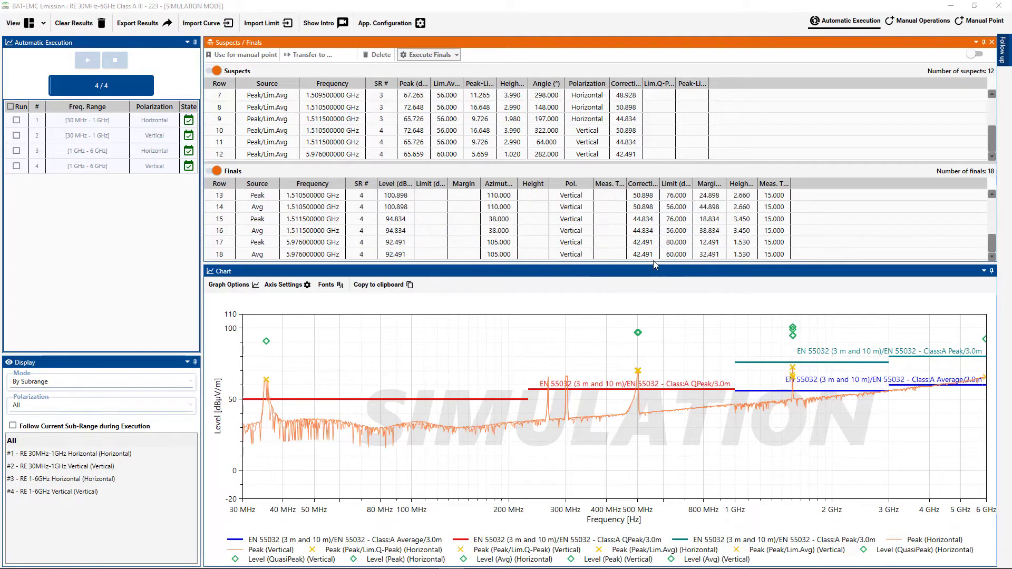
pyautogui.scroll(4, 653, 261)
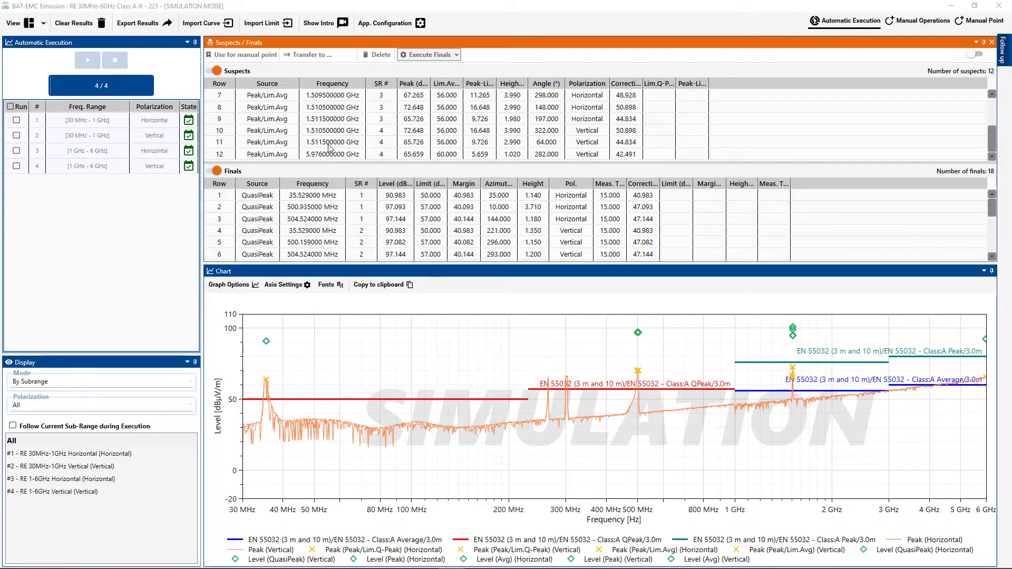
pyautogui.scroll(2, 328, 147)
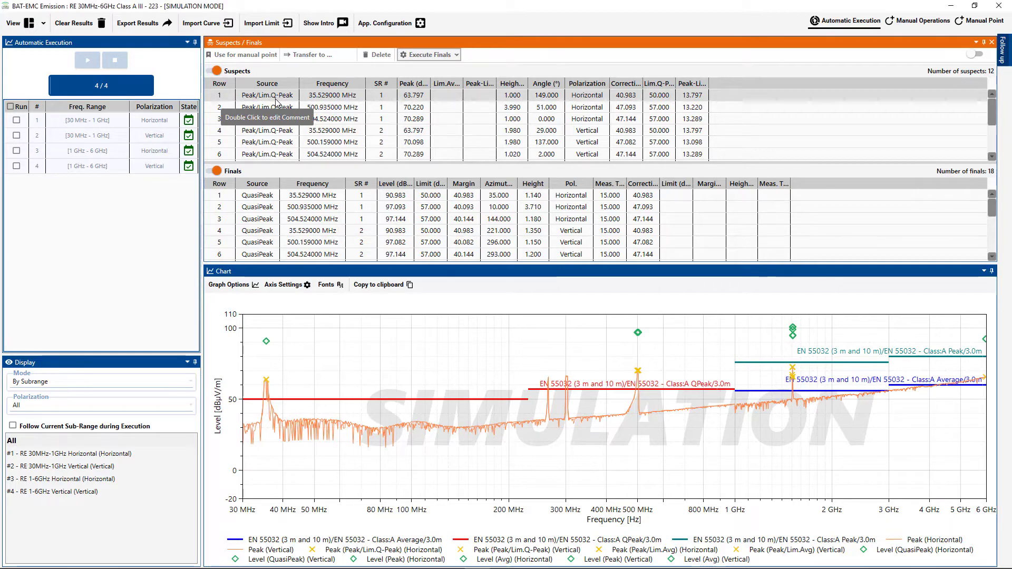
pyautogui.click(275, 100)
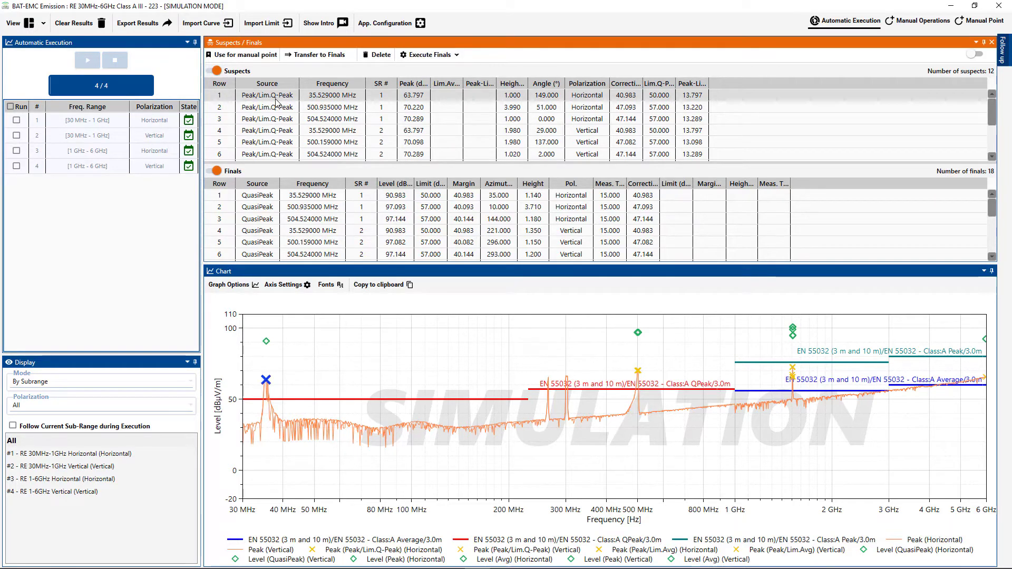
pyautogui.click(265, 55)
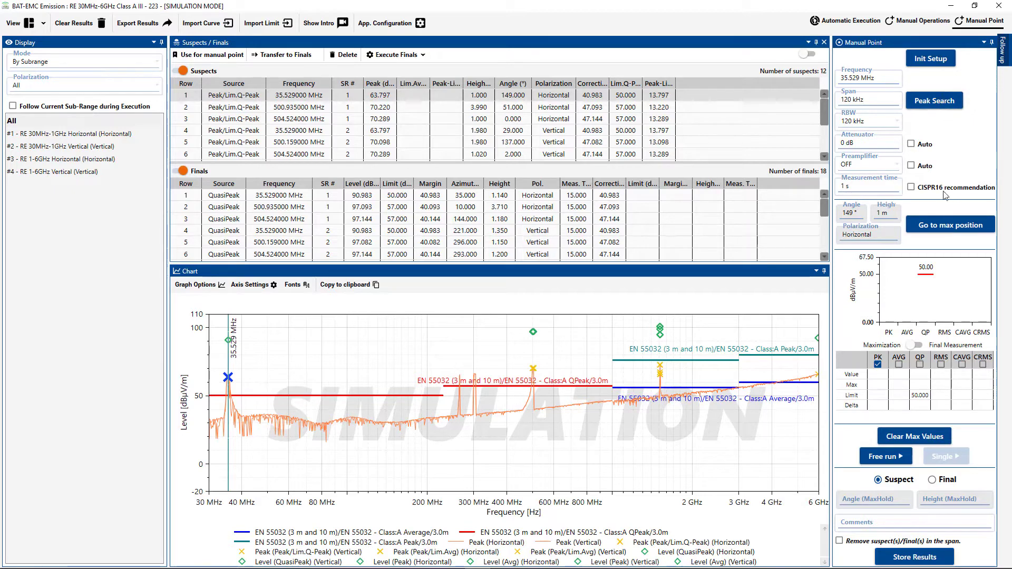
# - Apply the CISPR16 recommended settings and initialise the test equipment setup
pyautogui.click(911, 188)
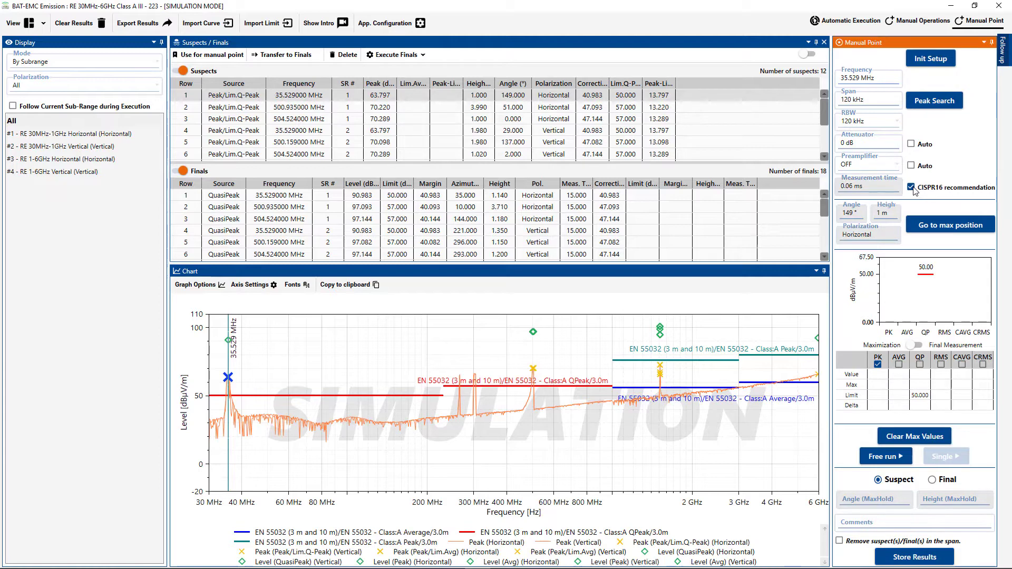
pyautogui.click(944, 62)
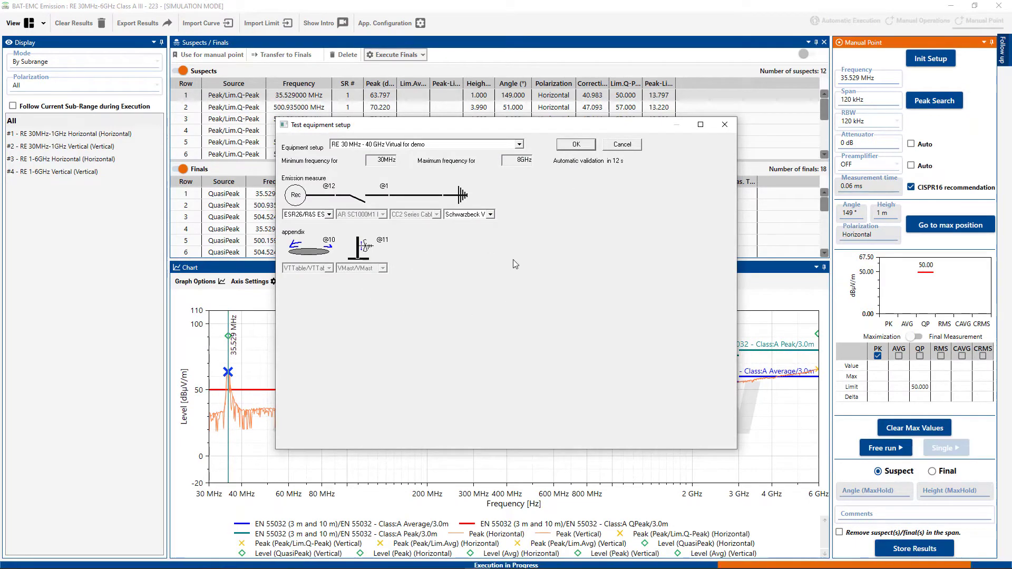
pyautogui.click(577, 145)
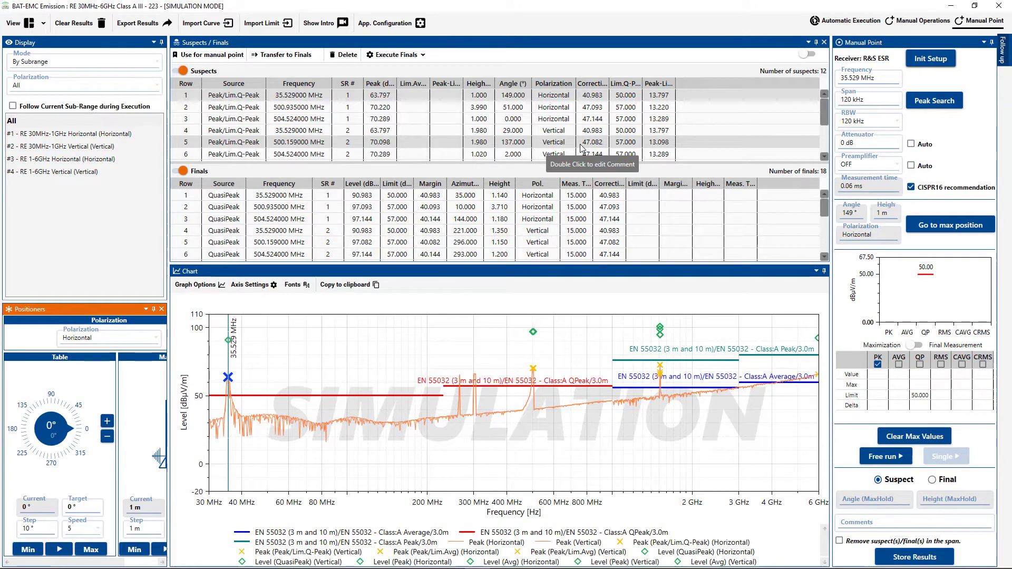
# - Move the positioners to the suspect's maximum (about 149°, 1 m) and widen the left panels
pyautogui.click(943, 228)
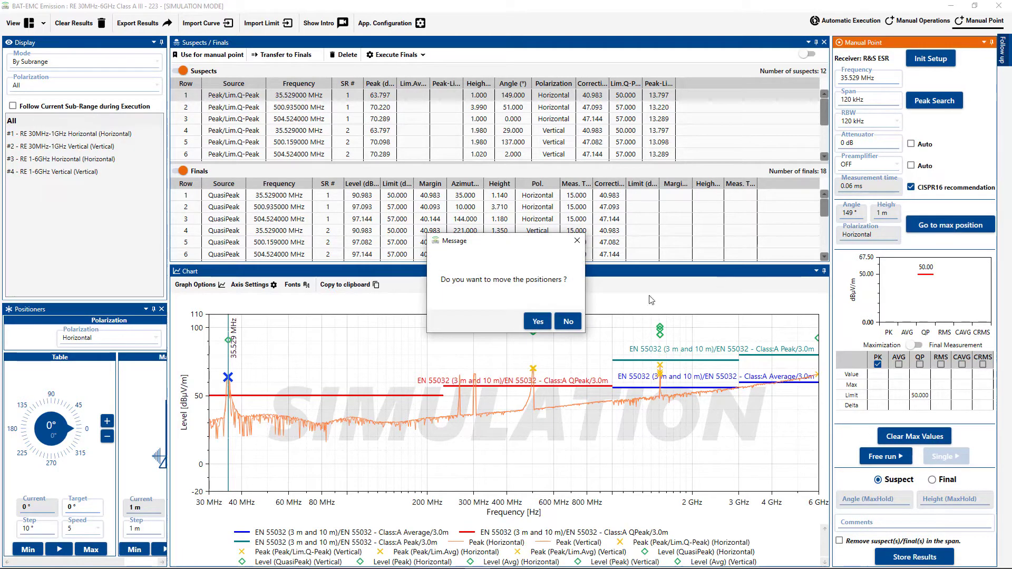
pyautogui.click(546, 324)
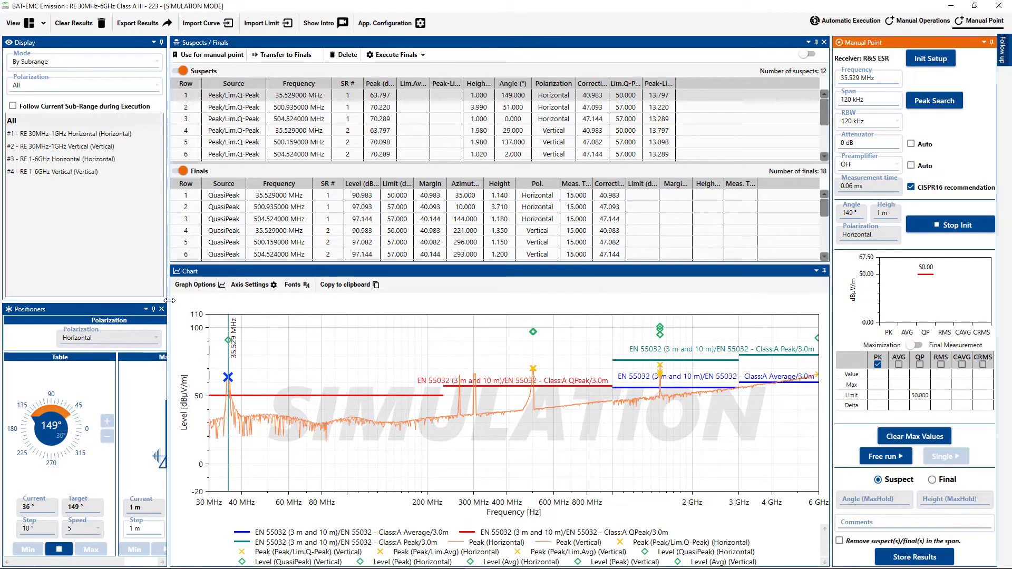
pyautogui.moveTo(168, 304); pyautogui.dragTo(220, 306)
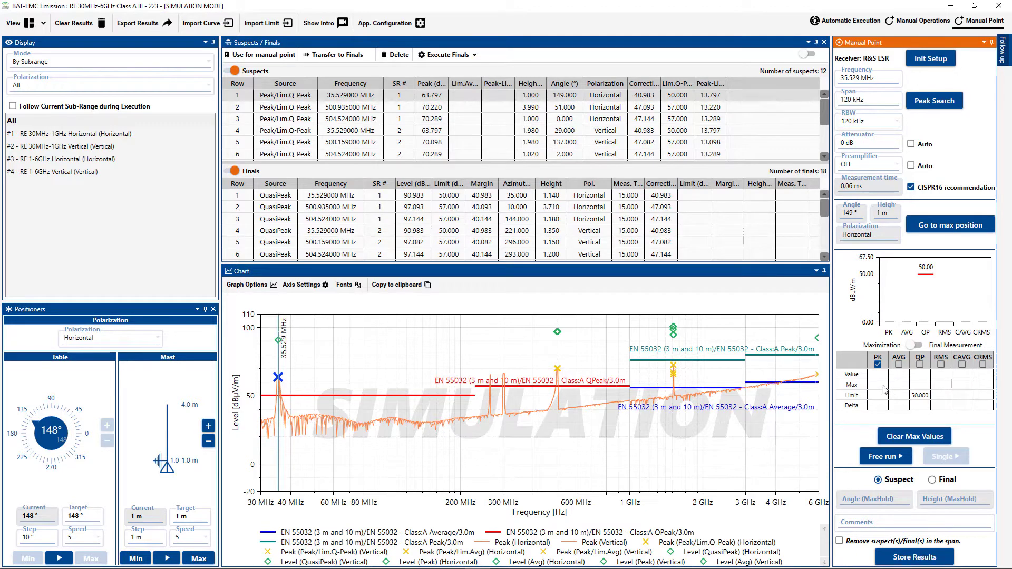
# - Keep maximization mode and start a free-run peak measurement at 35.529 MHz
pyautogui.click(915, 346)
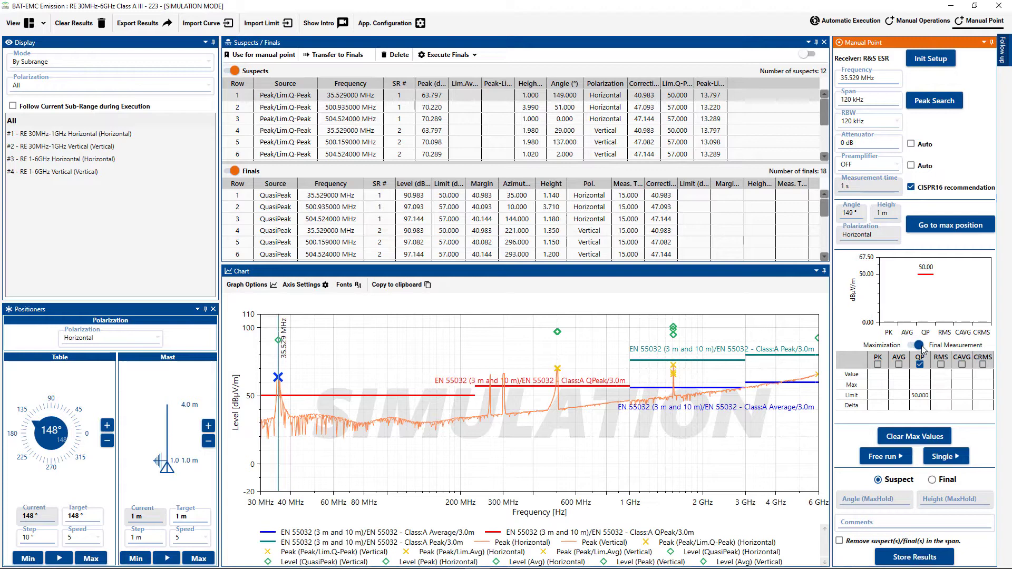
pyautogui.click(910, 347)
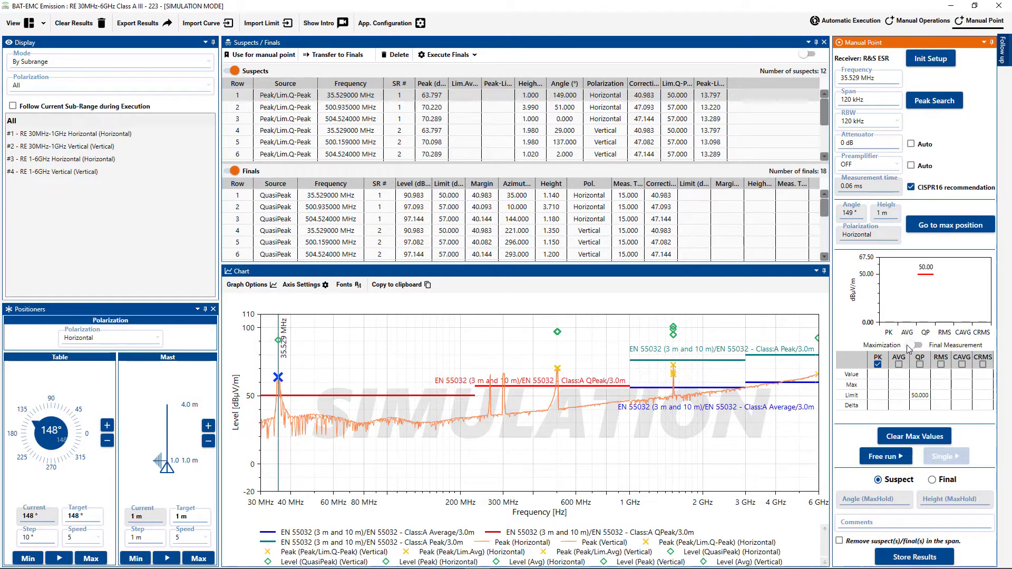
pyautogui.click(878, 456)
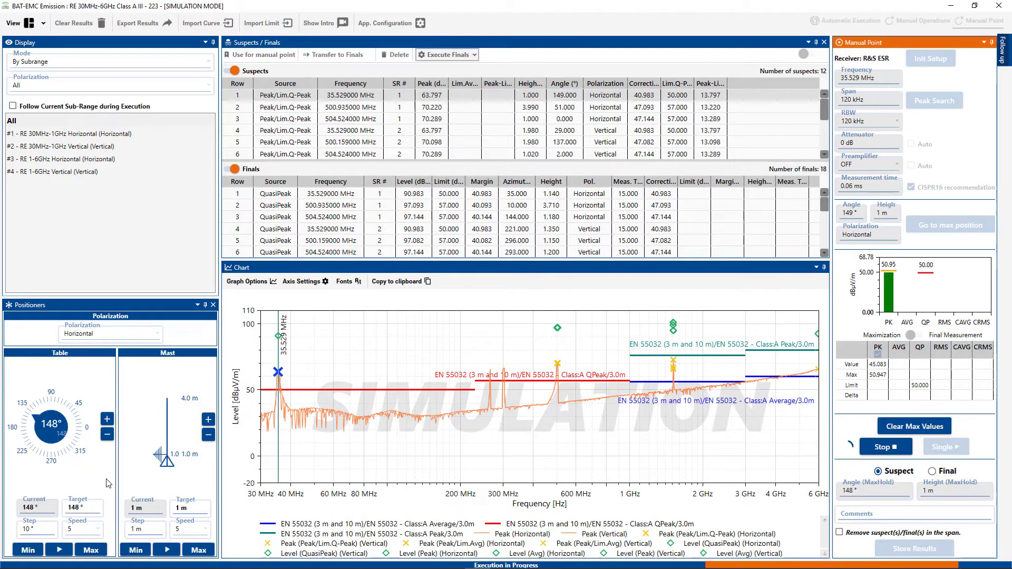
# - Set the turntable target to 0° and rotate the table there
pyautogui.click(90, 510)
pyautogui.write('0')
pyautogui.moveTo(84, 508); pyautogui.dragTo(69, 507)
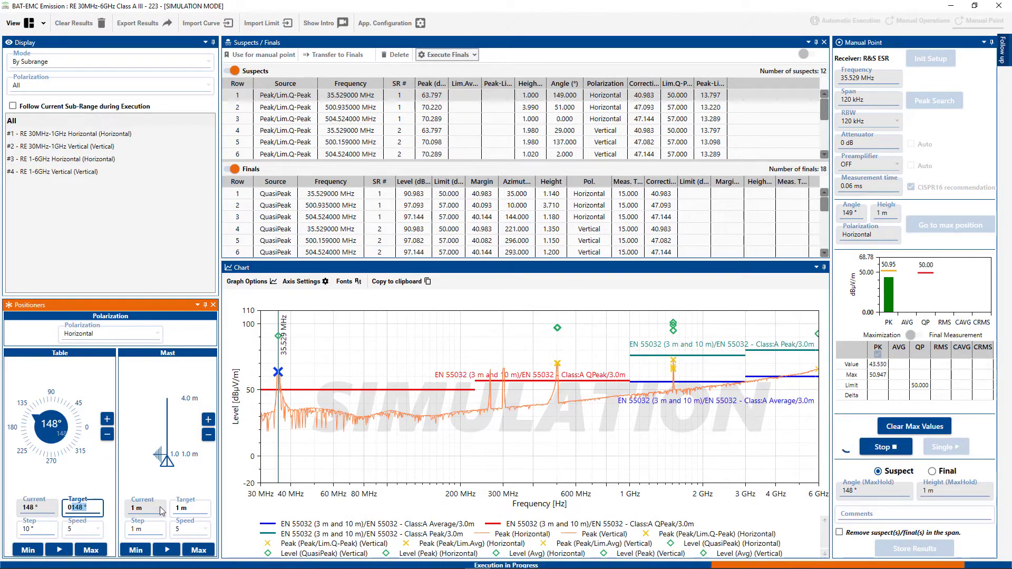
pyautogui.press('BackSpace')
pyautogui.click(60, 550)
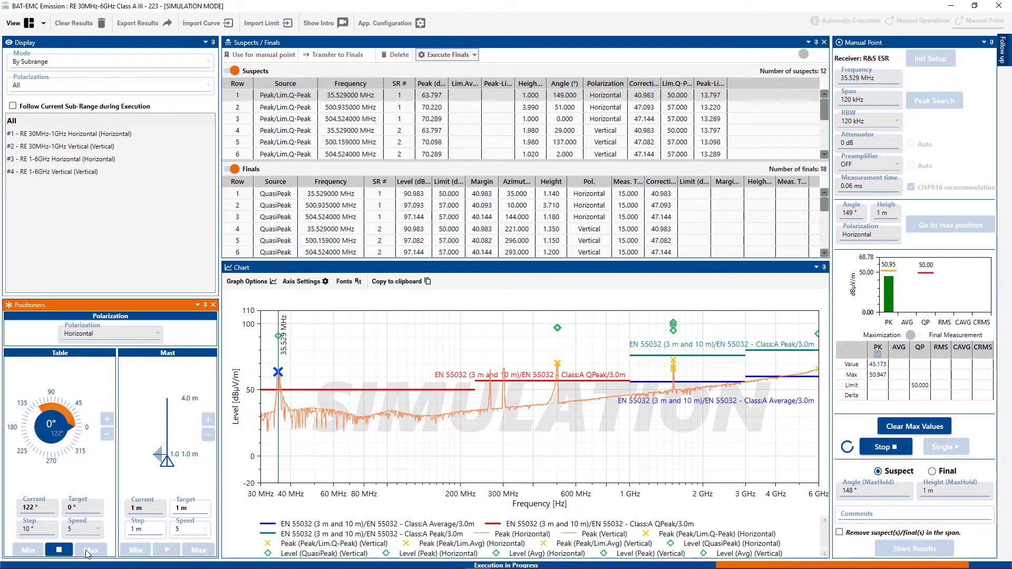
# - Step the target up 10° and rotate the table toward its 360° maximum
pyautogui.moveTo(110, 567)
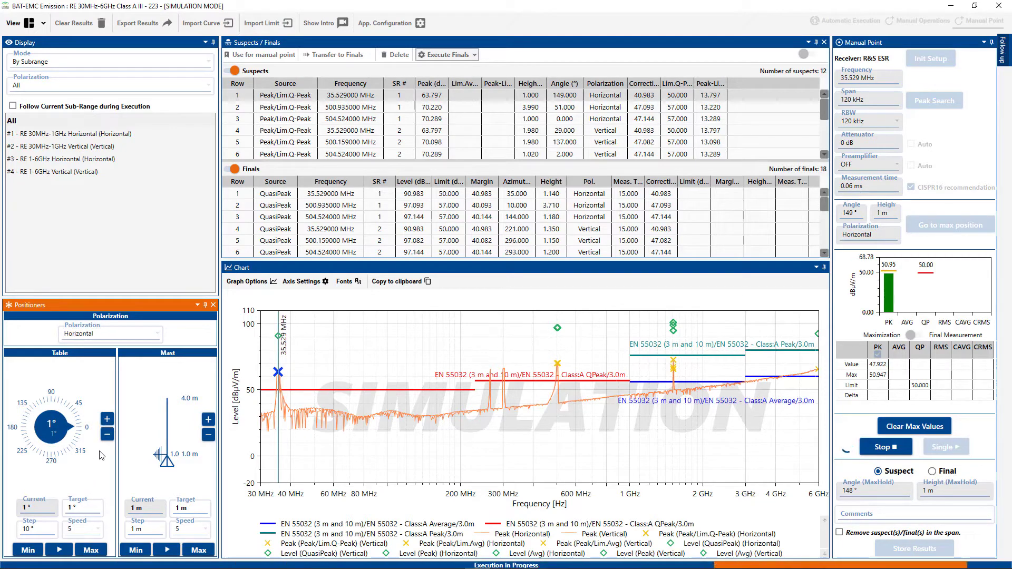
pyautogui.click(107, 420)
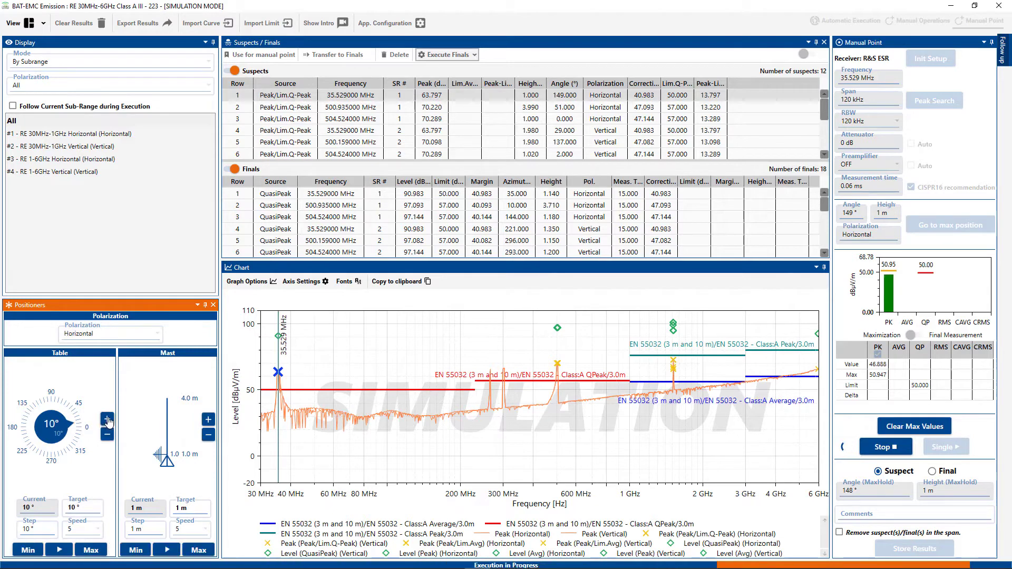
pyautogui.click(90, 549)
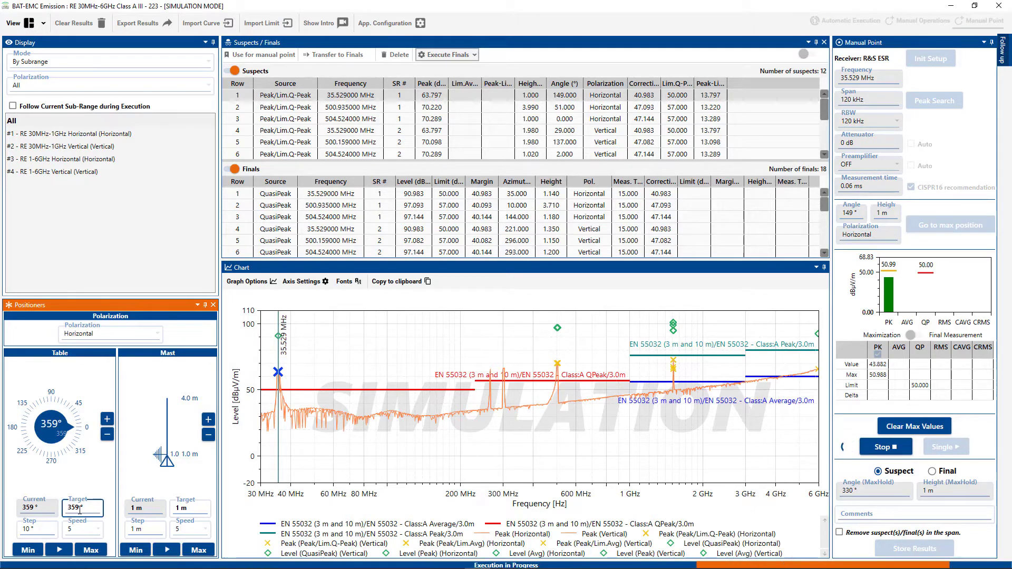
# - Rotate the turntable to 330°, raise the mast to 4 m, then lower it to about 1 m
pyautogui.moveTo(95, 509); pyautogui.dragTo(56, 506)
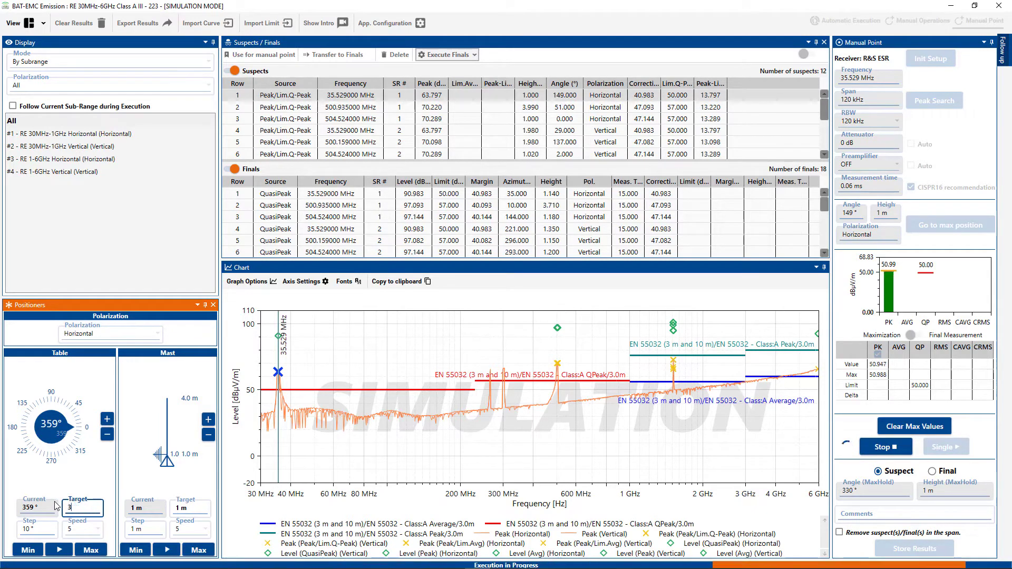
pyautogui.write('330')
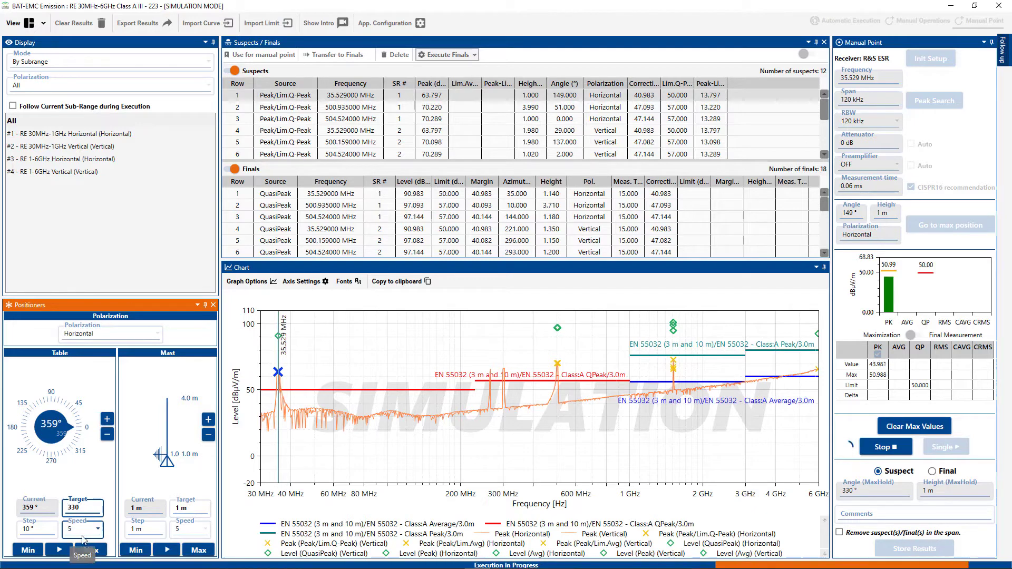
pyautogui.click(64, 552)
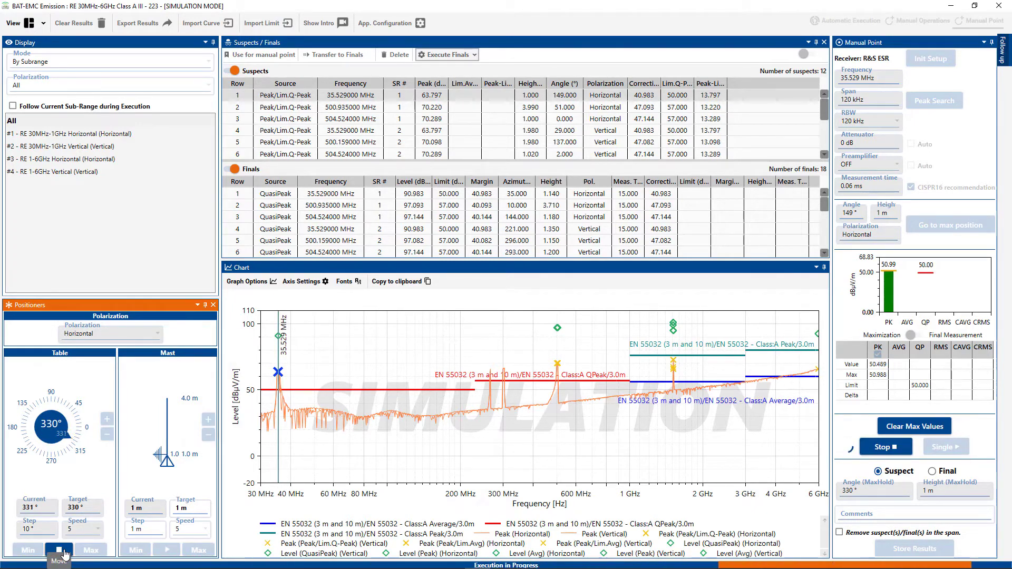
pyautogui.click(59, 549)
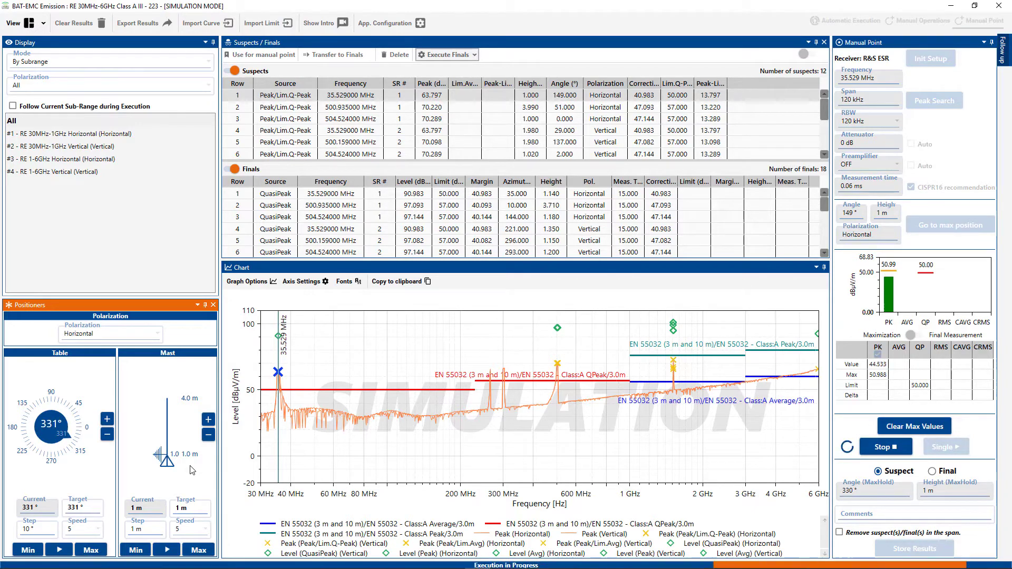
pyautogui.click(198, 551)
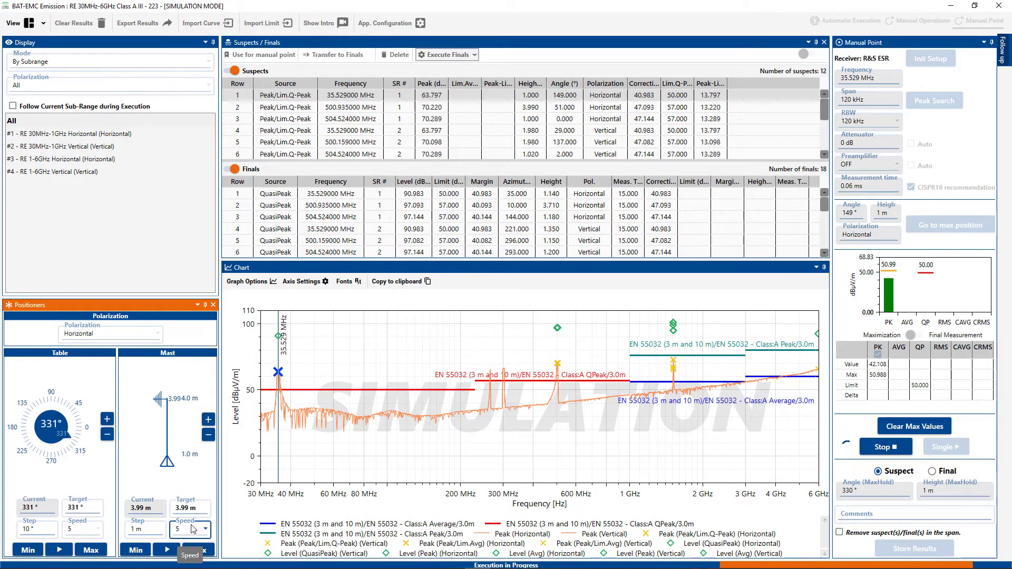
pyautogui.click(137, 551)
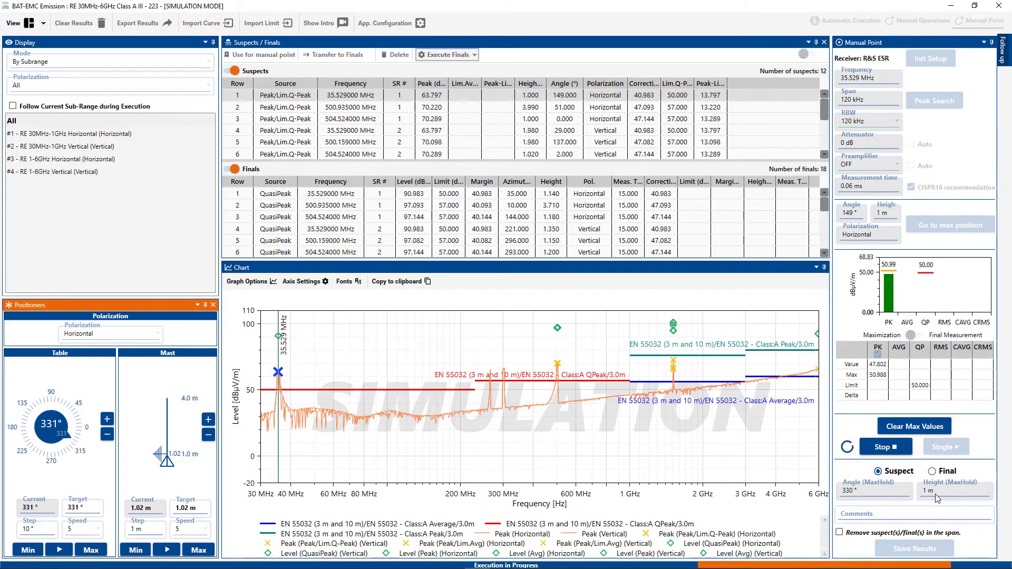
# - Stop free run, take a single QP reading of 45.793 dBµV/m, and mark it Final
pyautogui.click(893, 447)
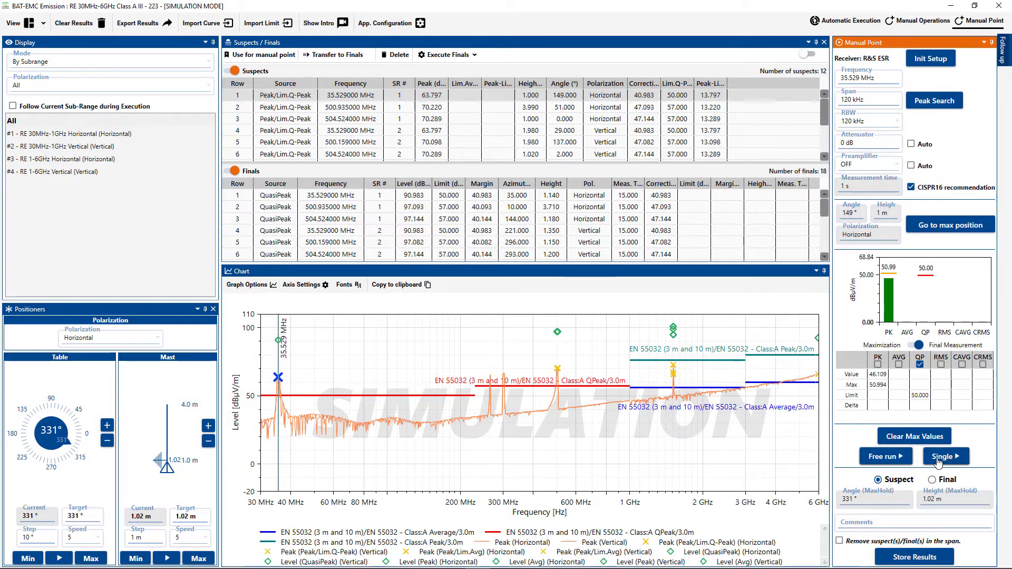
pyautogui.click(937, 457)
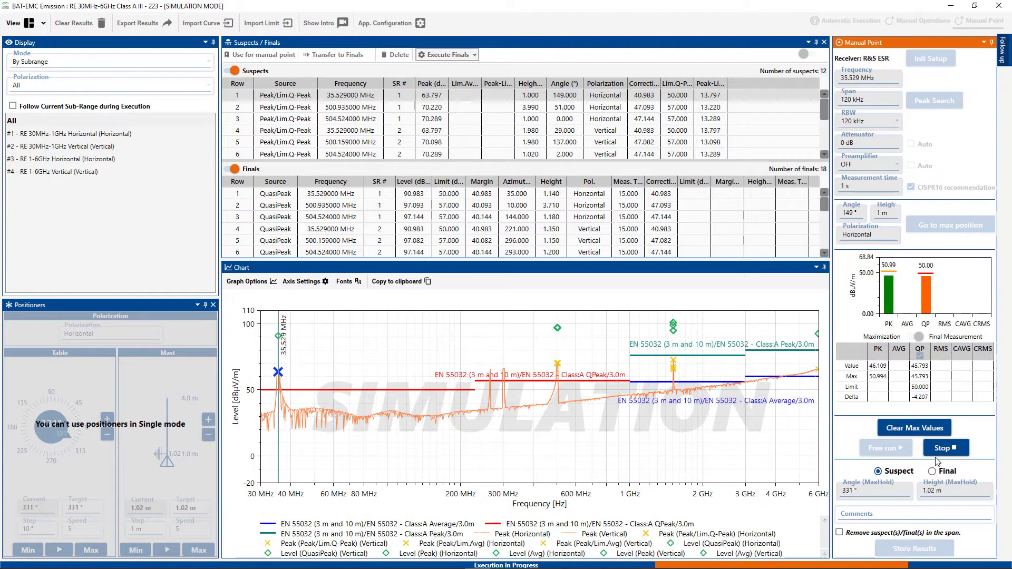
pyautogui.click(937, 457)
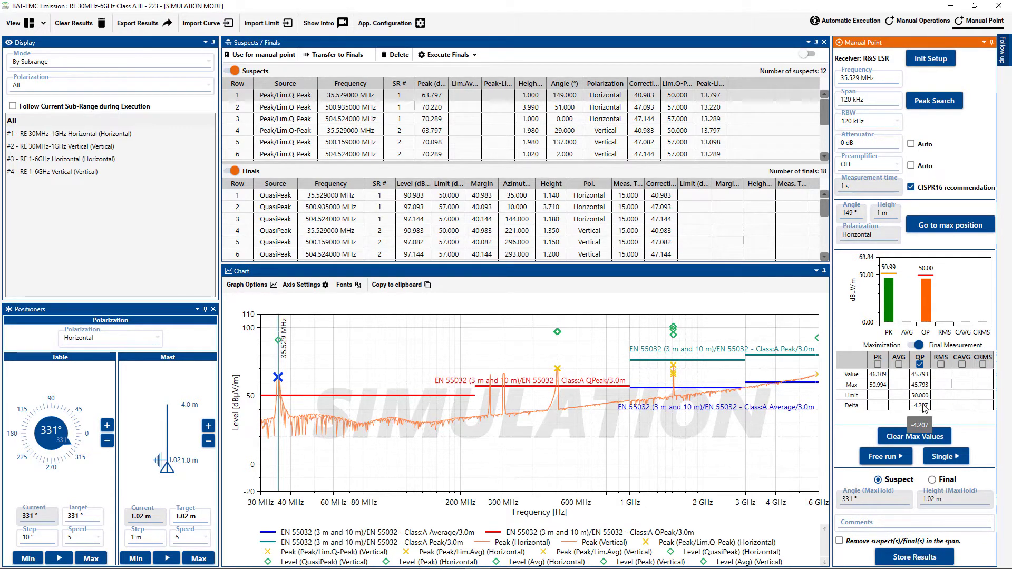
pyautogui.click(932, 479)
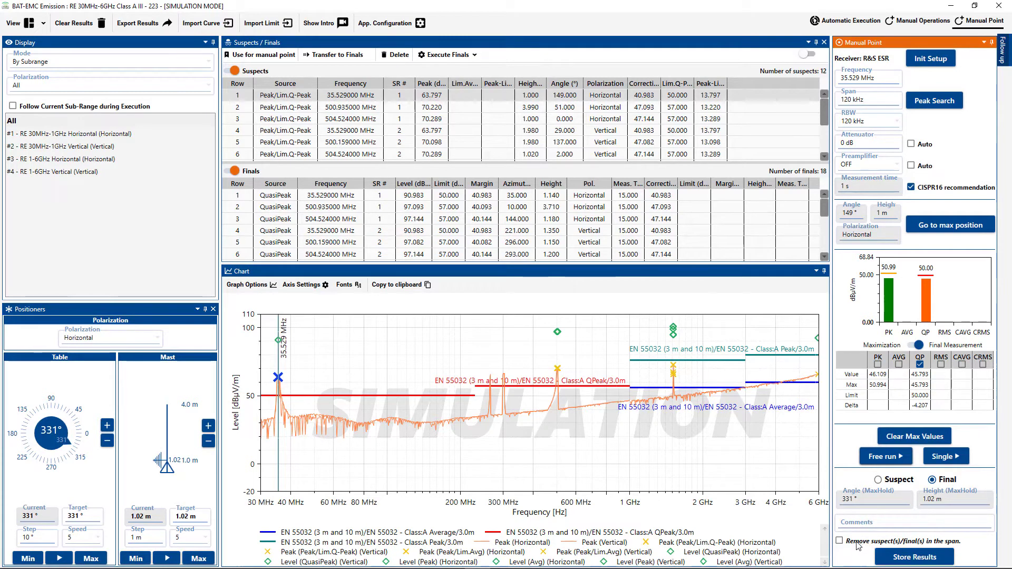
# - Store the reading as a Max Hold Manual meas. final and place Cursor 1 near 265 MHz
pyautogui.click(912, 560)
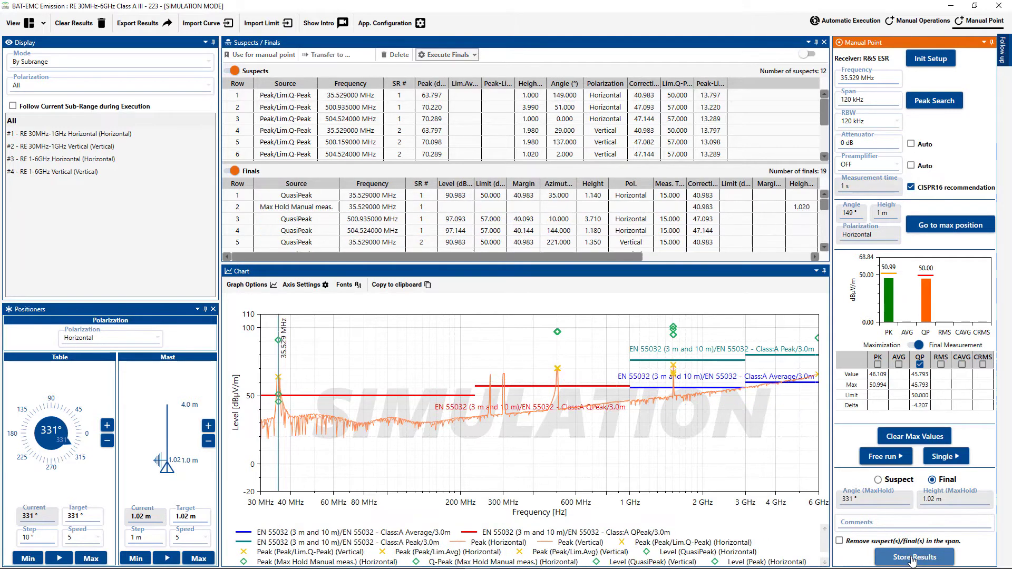
pyautogui.click(298, 208)
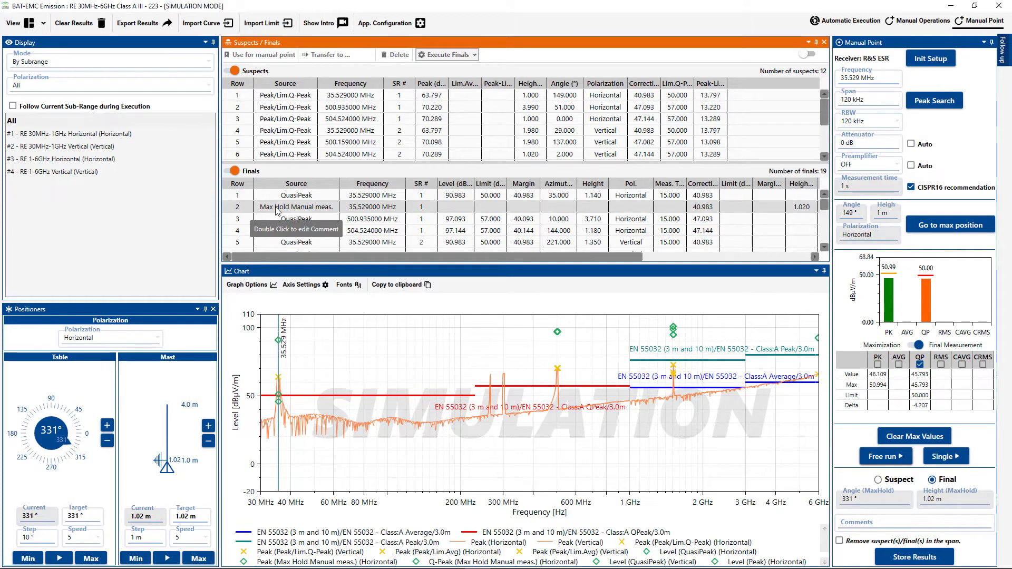
pyautogui.click(493, 379)
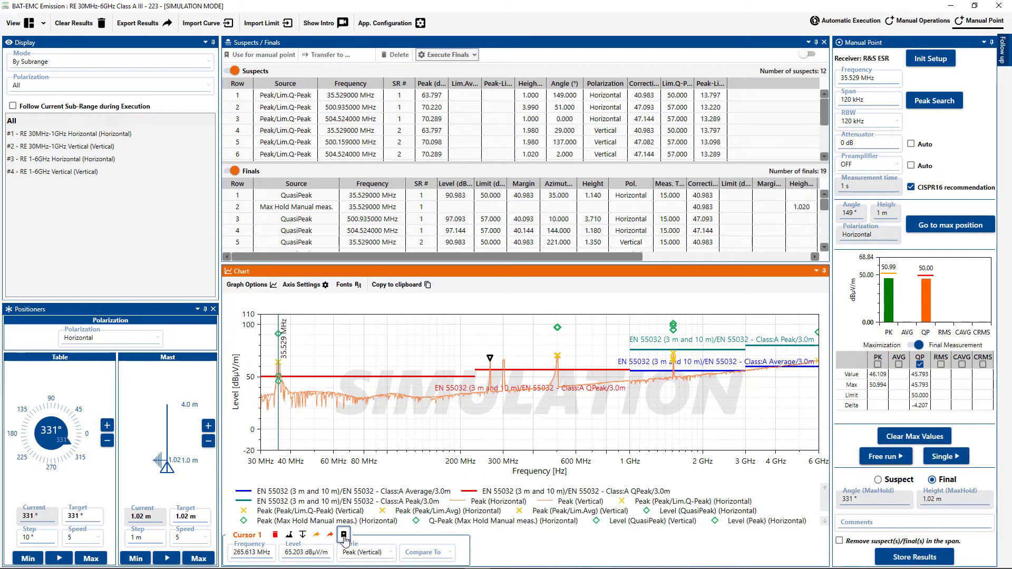
# - Retune the manual point to 265.613 MHz and move positioners toward maximum, stopping near 2 m
pyautogui.click(343, 536)
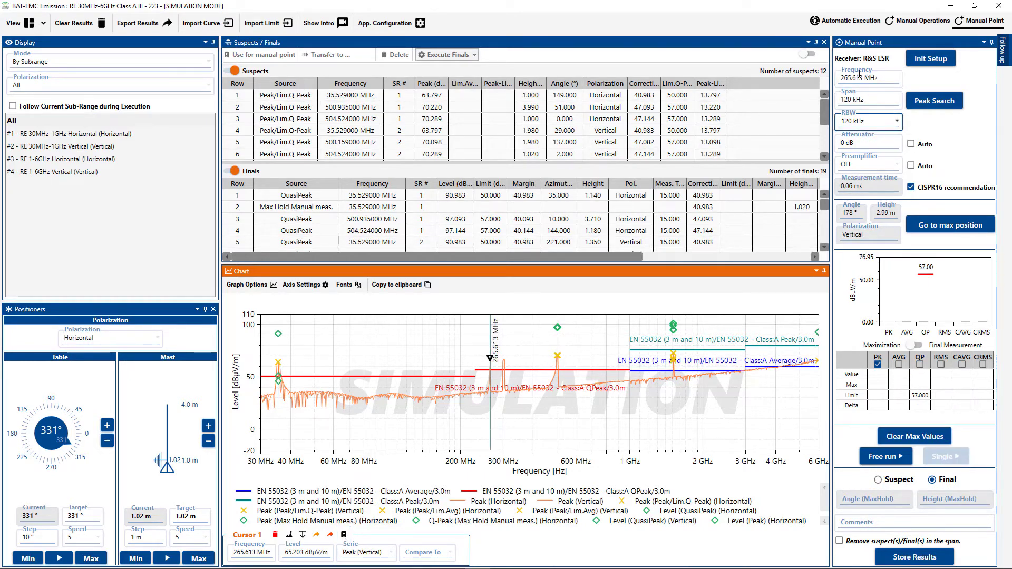
pyautogui.click(884, 74)
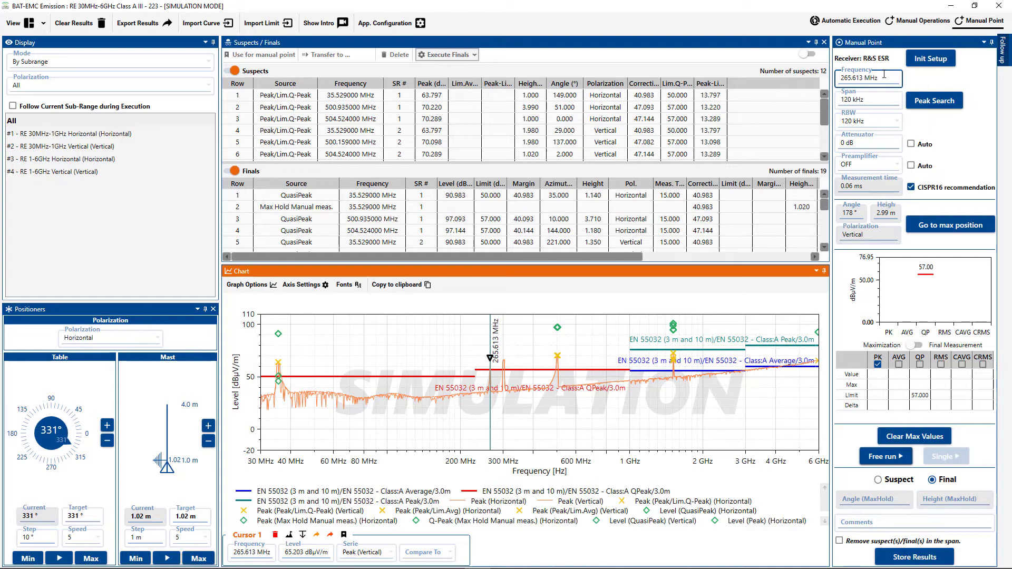
pyautogui.click(886, 77)
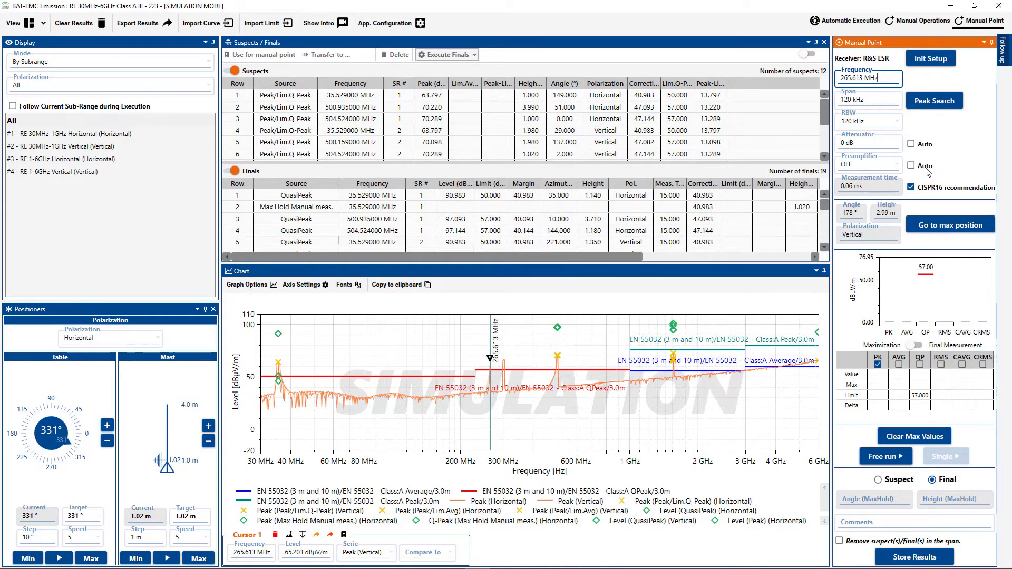
pyautogui.click(948, 230)
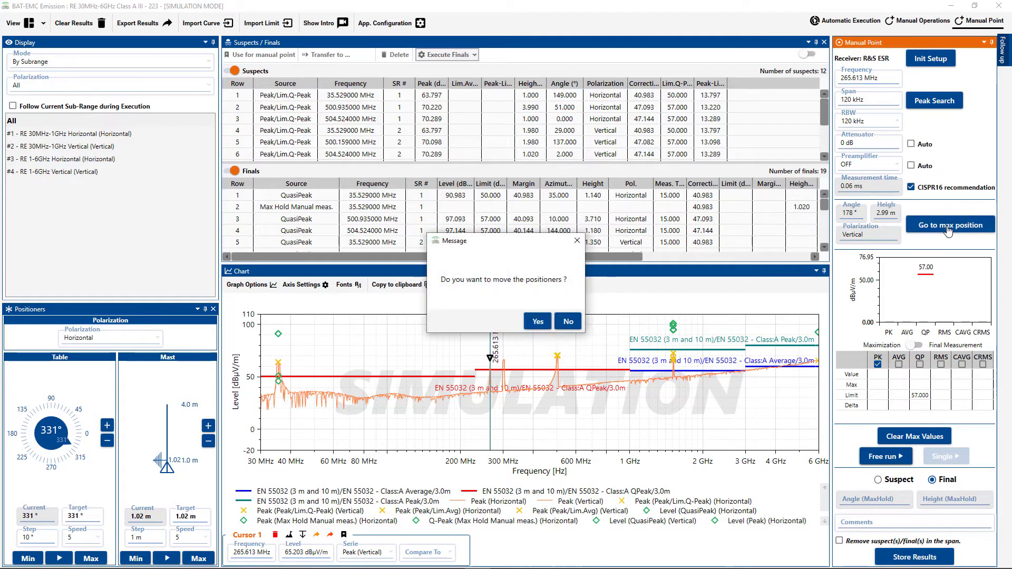
pyautogui.click(535, 326)
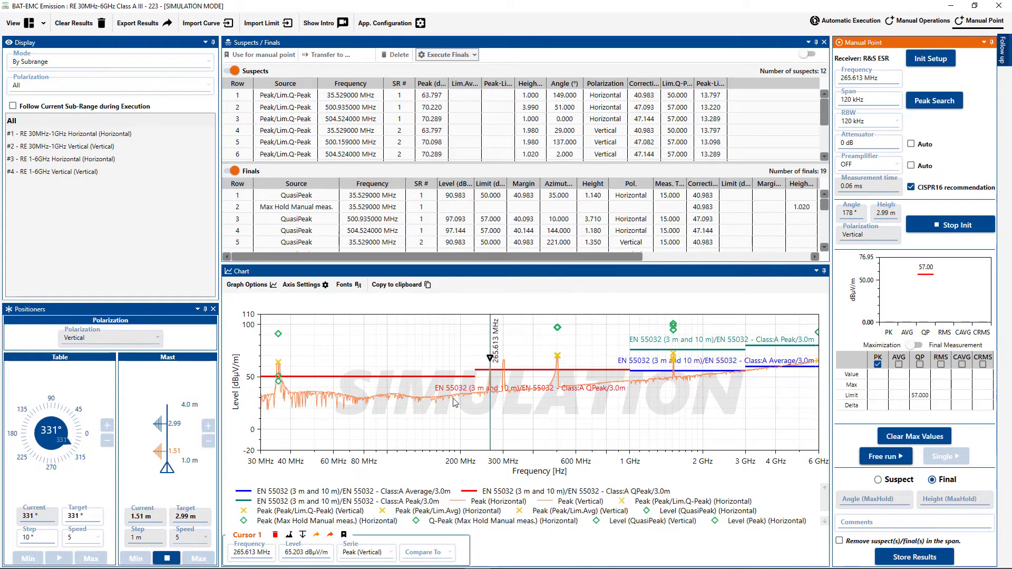
pyautogui.click(937, 226)
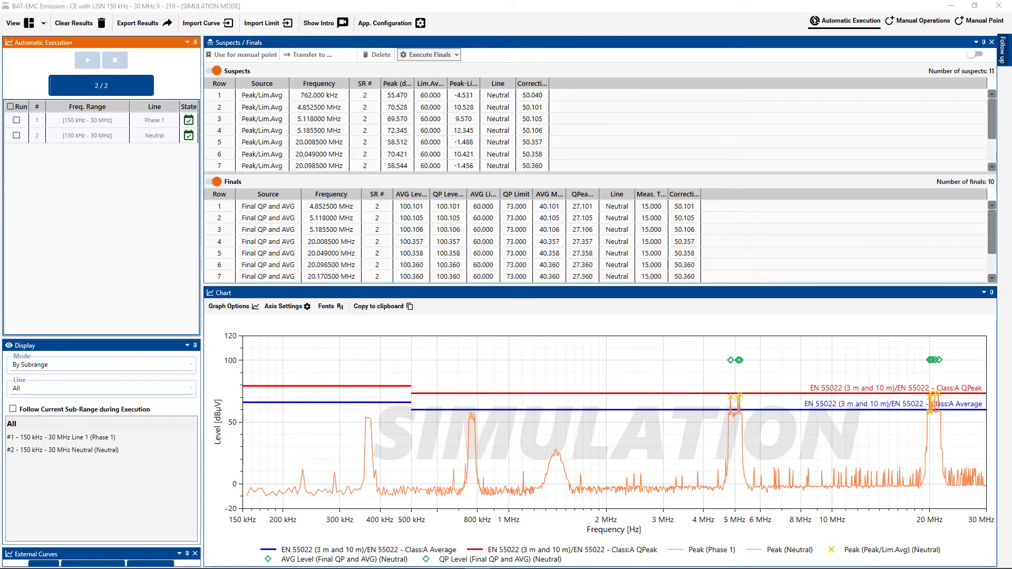
# - Review the LISN result's Suspects and Finals tables, then open Manual Operations
pyautogui.scroll(-2, 681, 127)
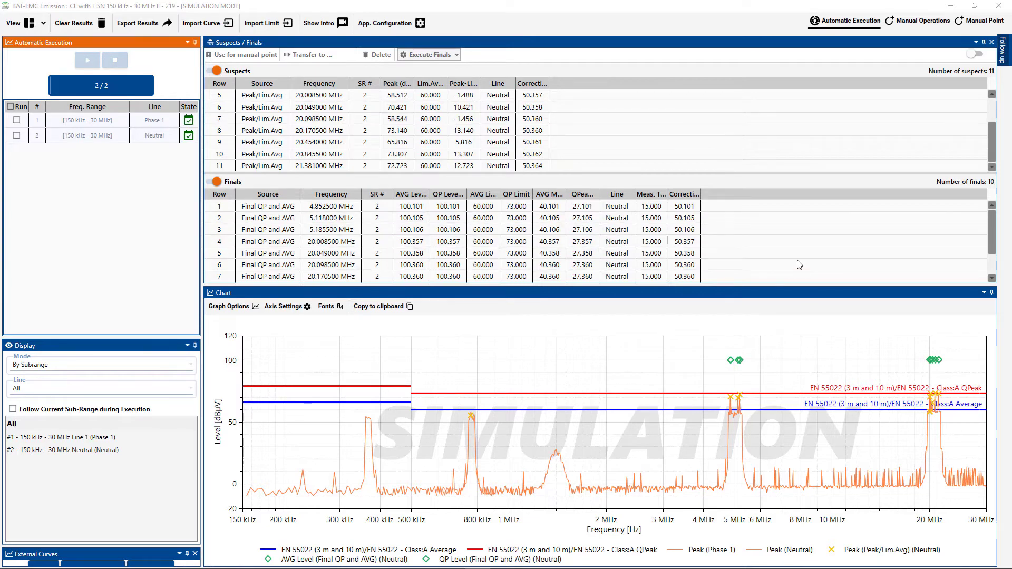
pyautogui.scroll(-1, 759, 239)
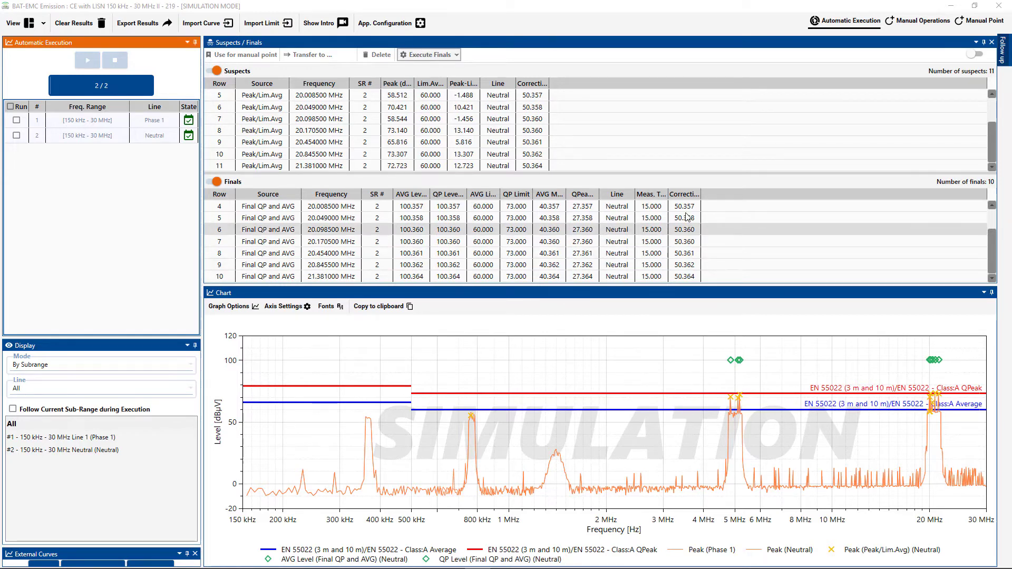
pyautogui.click(917, 21)
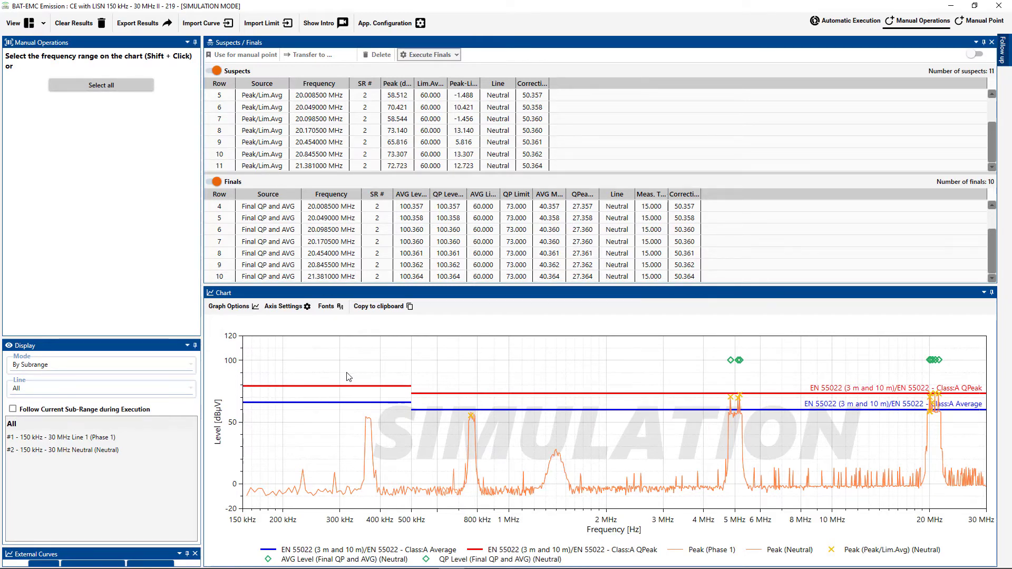
# - Start an unsaved peak-detector prescan over the 314.699–475.583 kHz band
pyautogui.moveTo(346, 378); pyautogui.dragTo(397, 391)
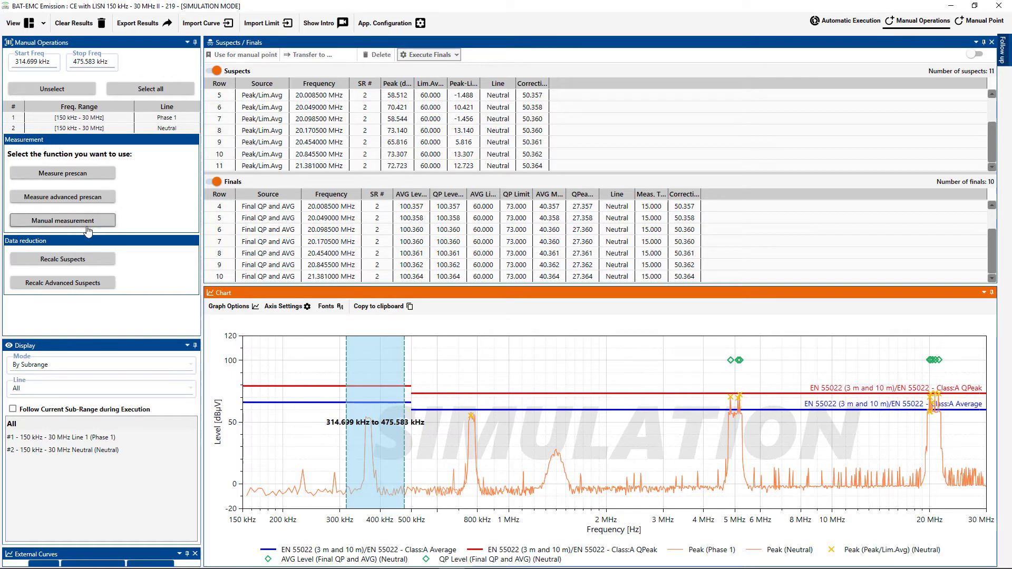
pyautogui.click(102, 174)
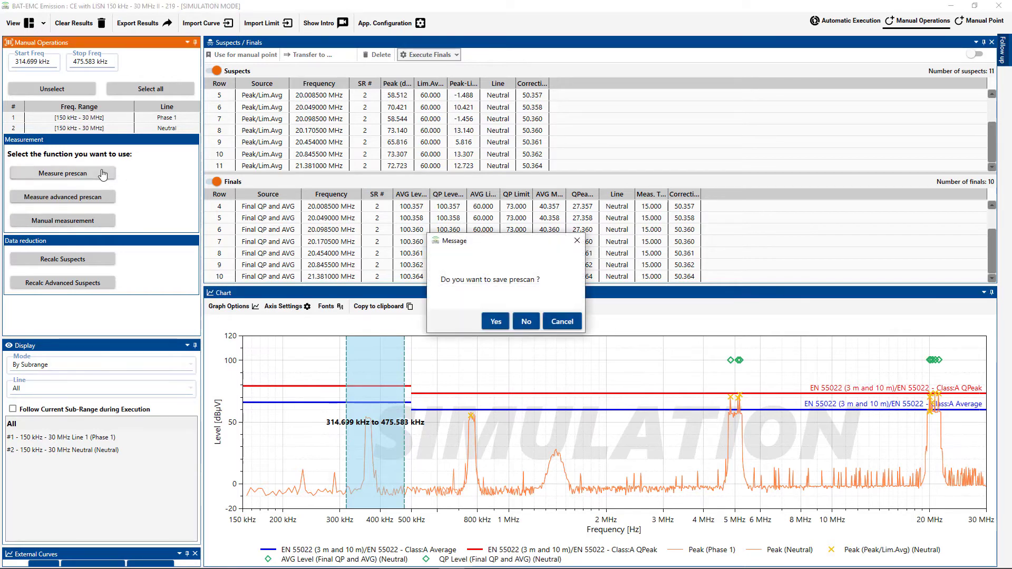
pyautogui.click(525, 321)
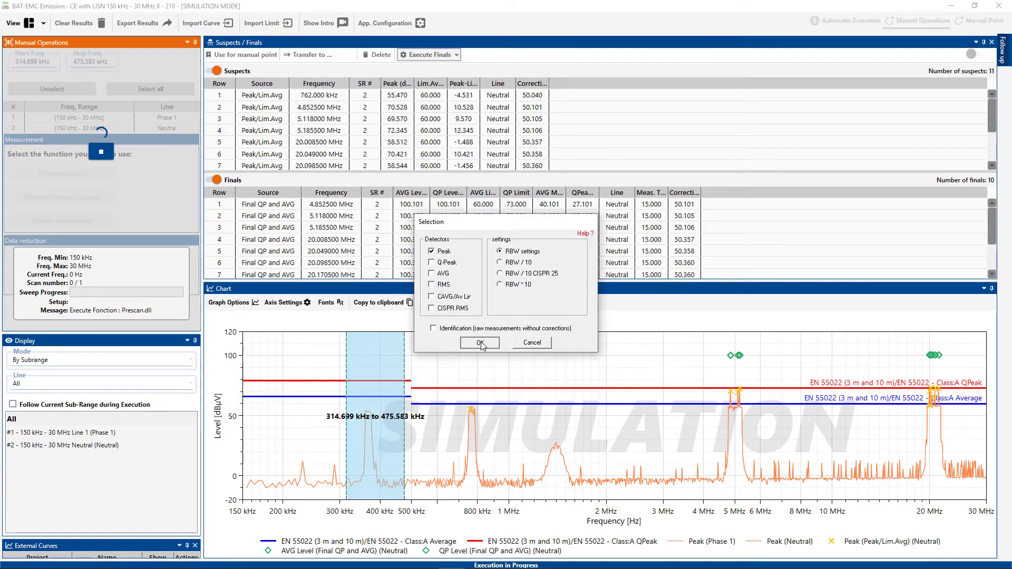
pyautogui.click(479, 343)
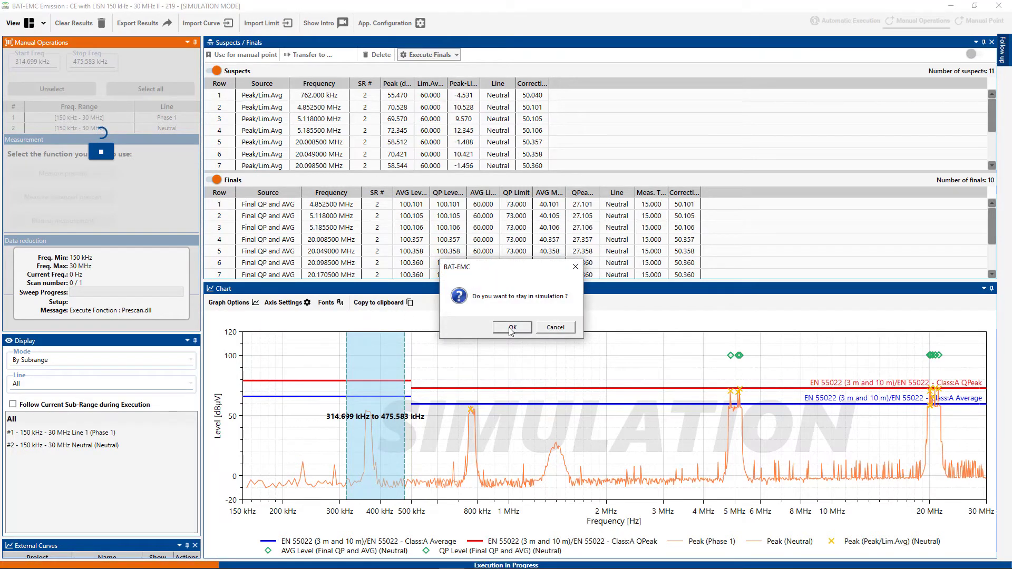
# - Stay in simulation mode, accept the equipment setup, and run the Phase 1 and Neutral measurements
pyautogui.click(511, 328)
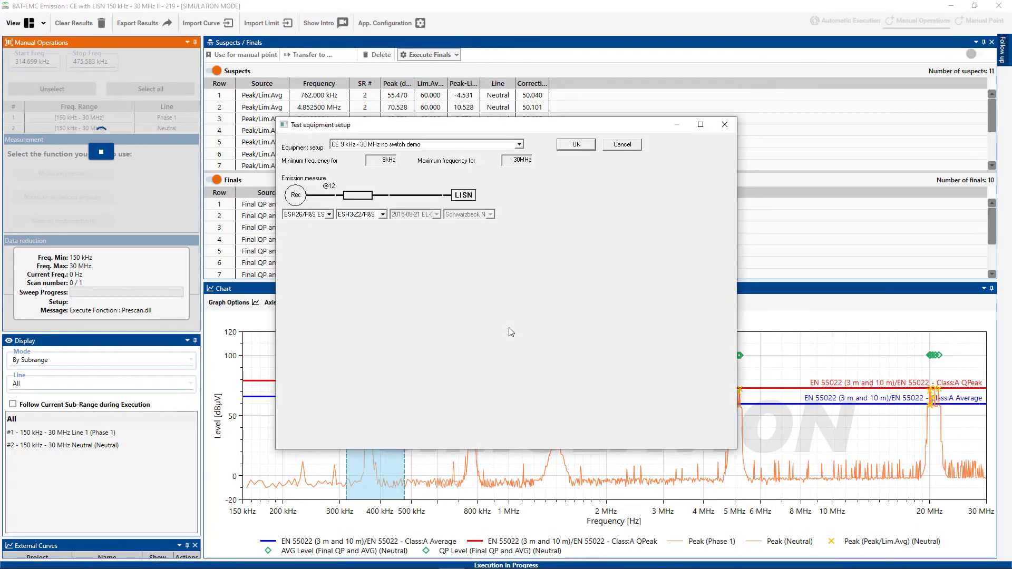
pyautogui.click(575, 146)
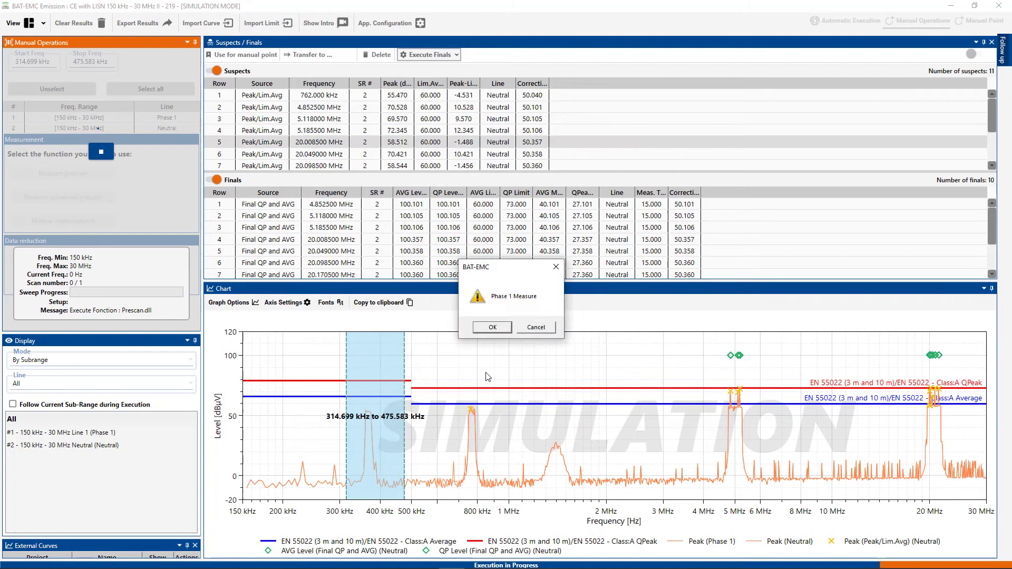
pyautogui.click(493, 327)
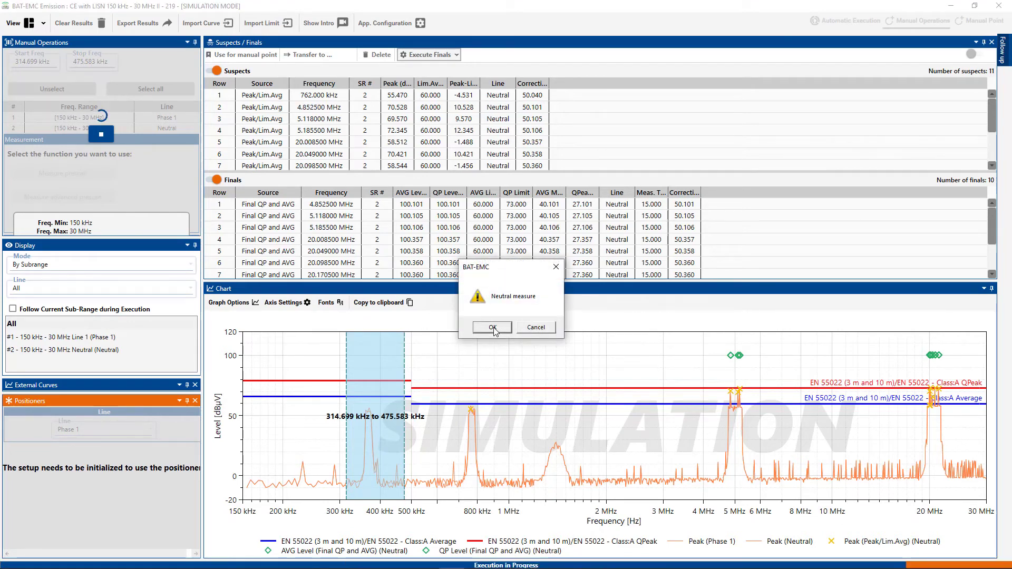
pyautogui.click(492, 327)
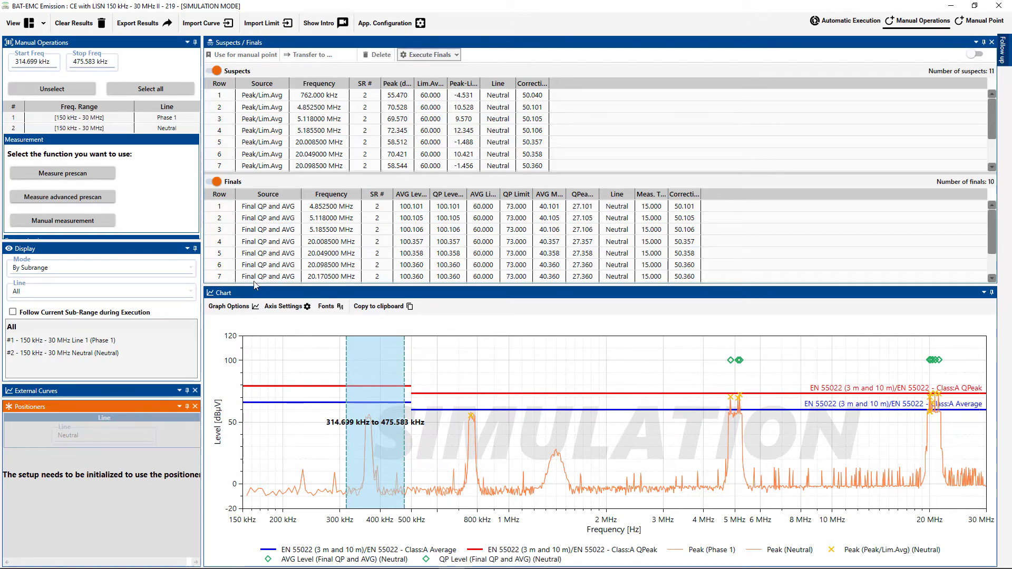
# - Recalculate the advanced suspects and change the Suspects rule's limit offset from -6 dB to -10 dB
pyautogui.moveTo(160, 240); pyautogui.dragTo(168, 327)
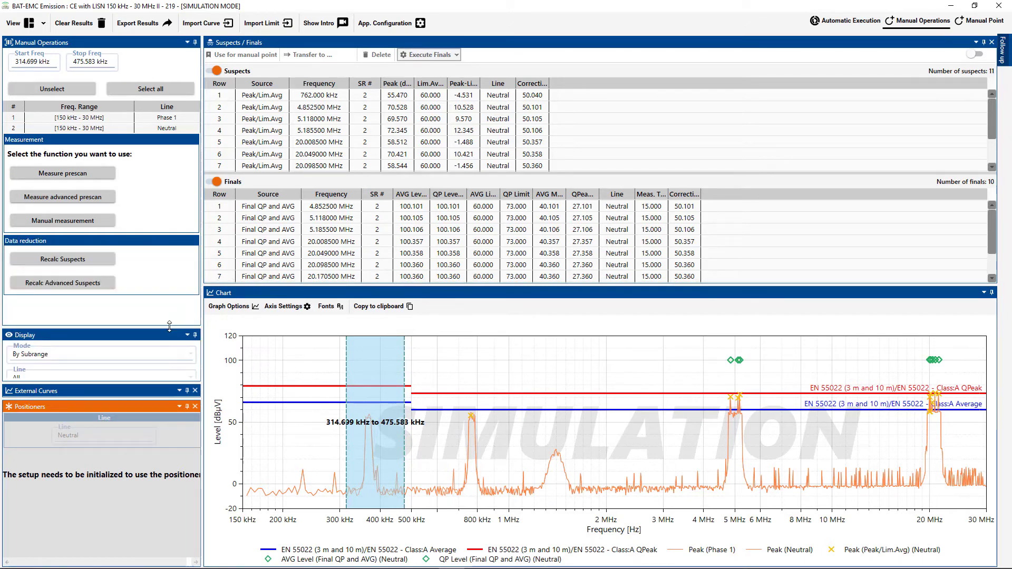
pyautogui.click(101, 283)
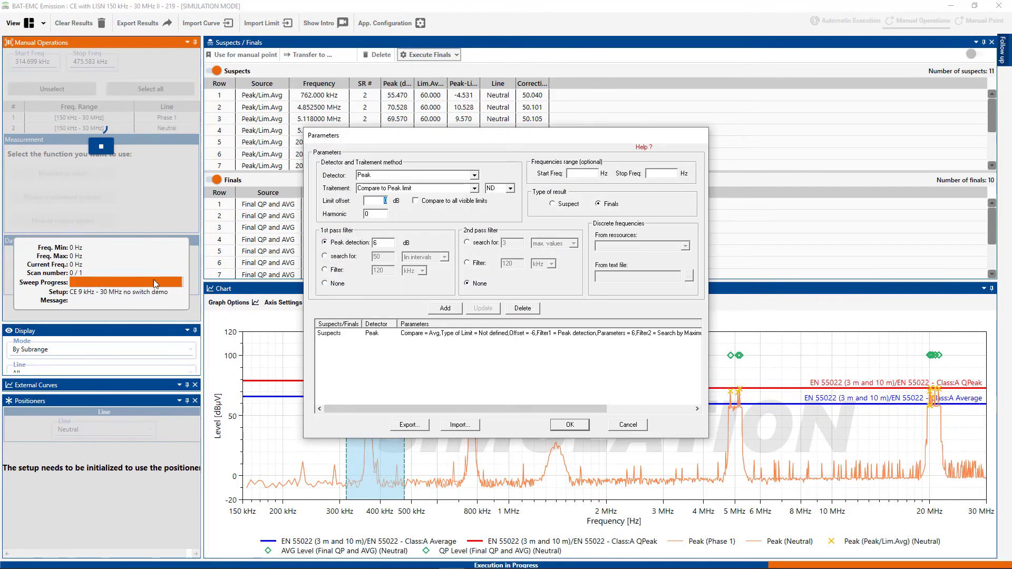
pyautogui.click(404, 334)
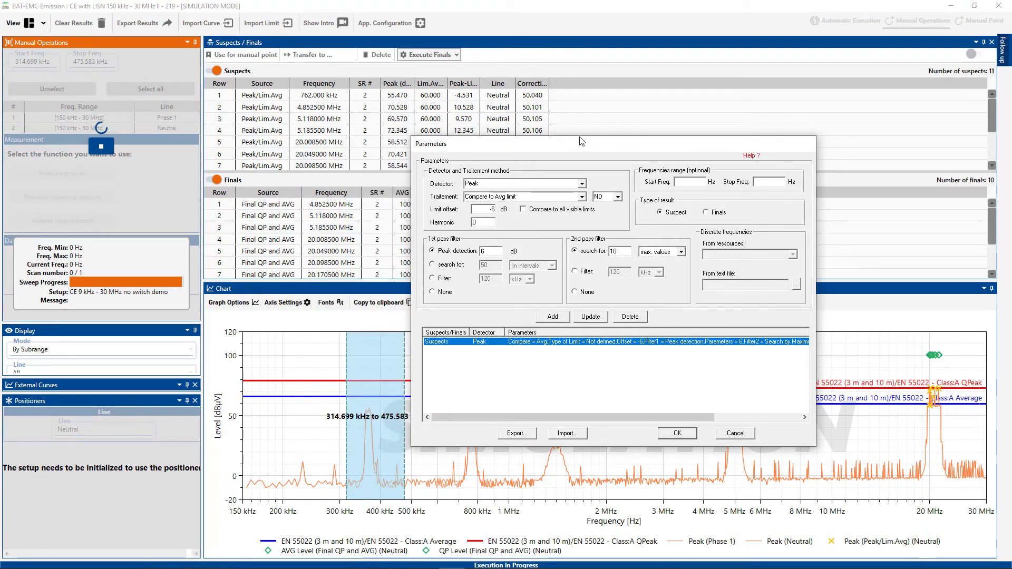
pyautogui.doubleClick(489, 211)
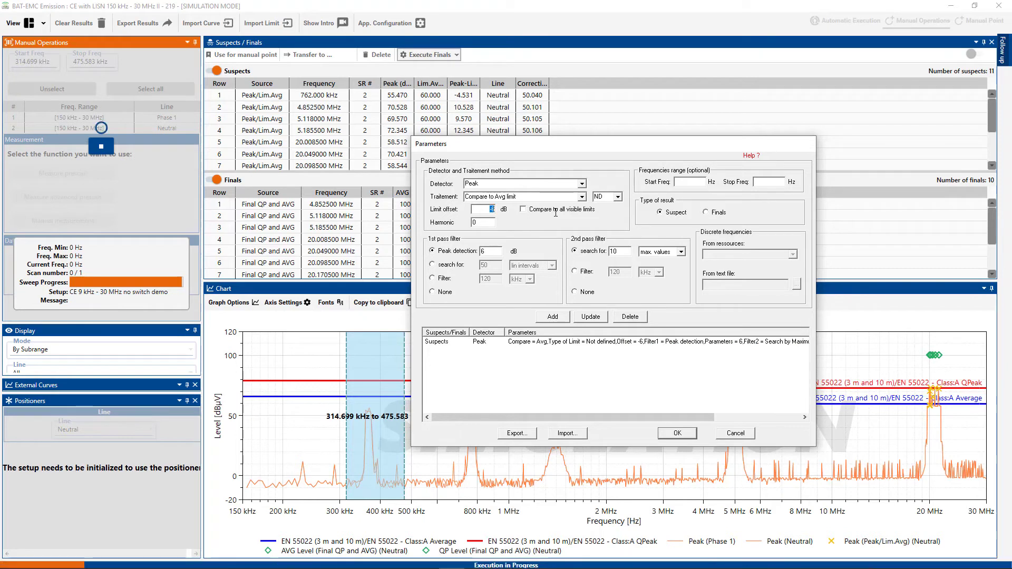
pyautogui.write('-100')
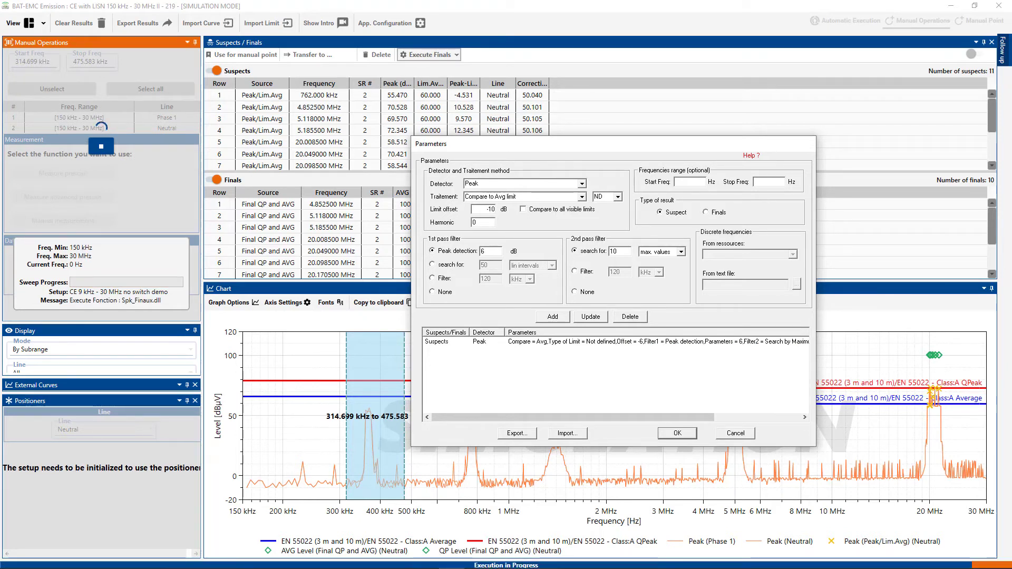
pyautogui.press('BackSpace')
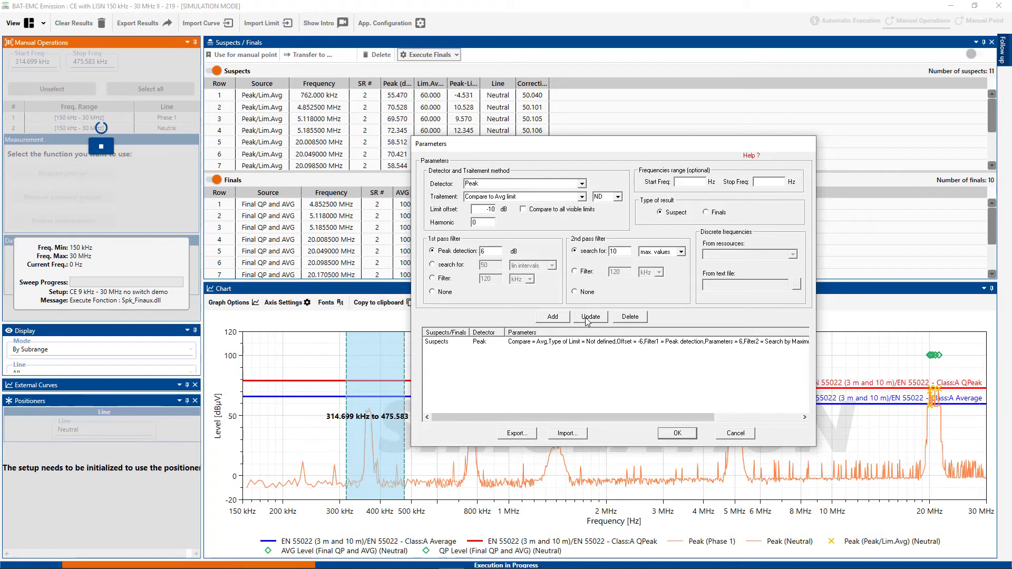
pyautogui.click(587, 318)
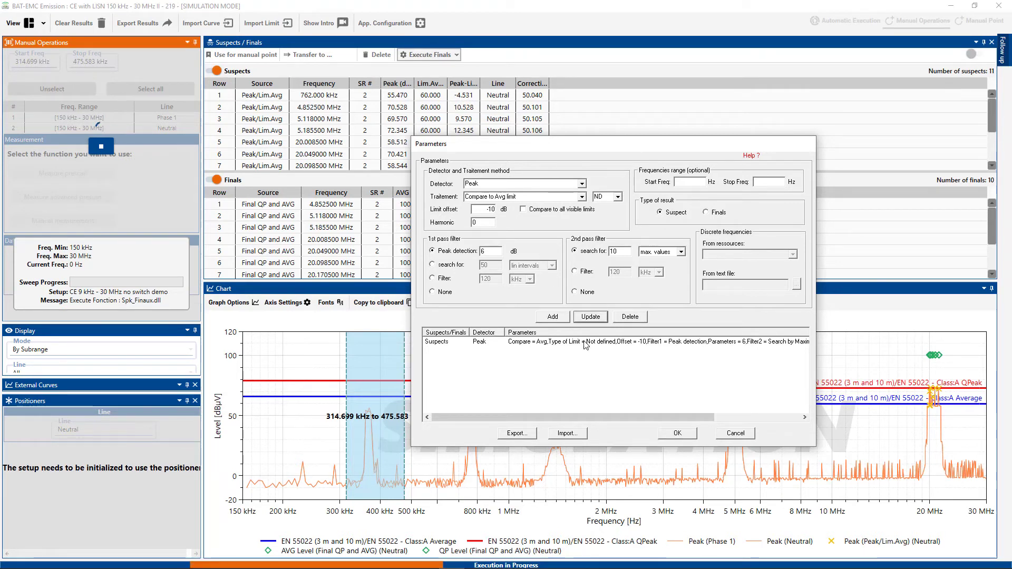
pyautogui.click(585, 342)
# - Apply the new suspect settings, check the 370.5 kHz peak, and select that suspect for finals
pyautogui.click(677, 437)
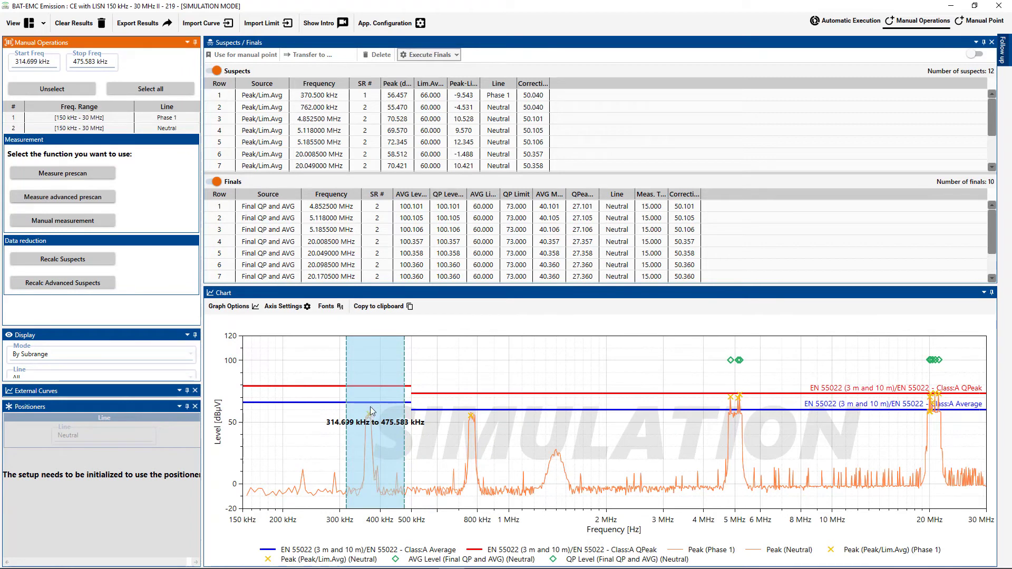
pyautogui.click(368, 422)
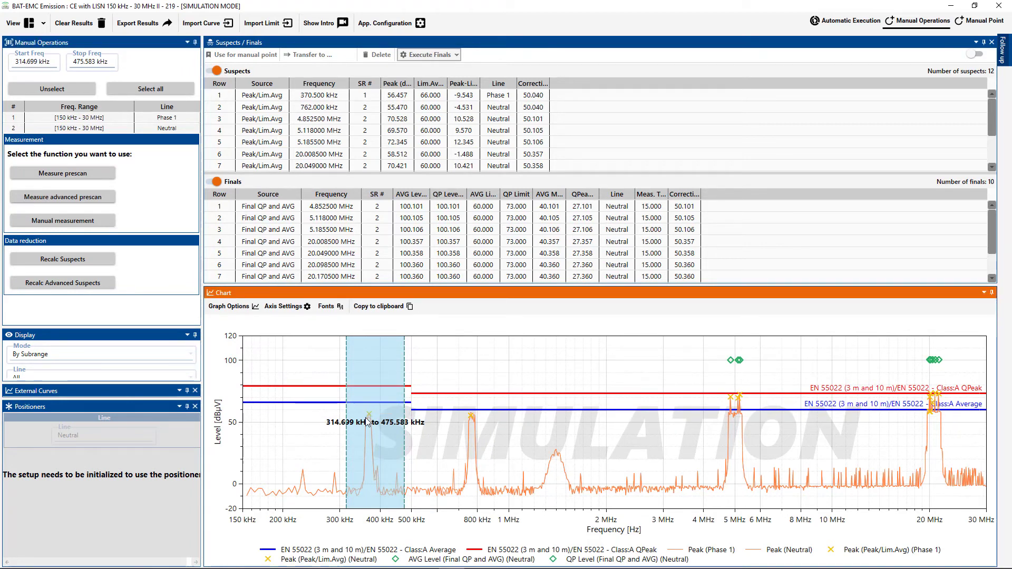
pyautogui.moveTo(369, 417)
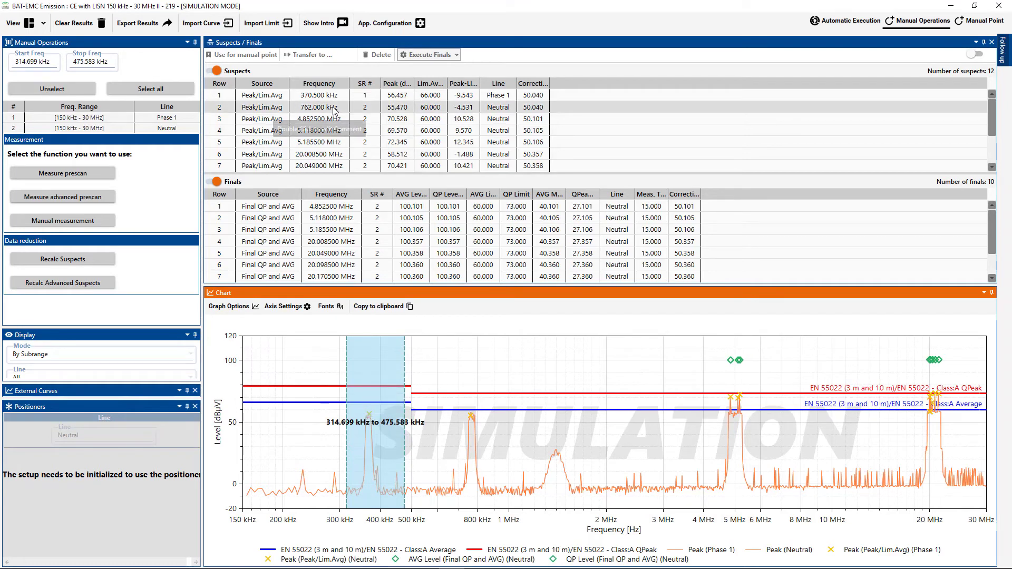
pyautogui.click(320, 98)
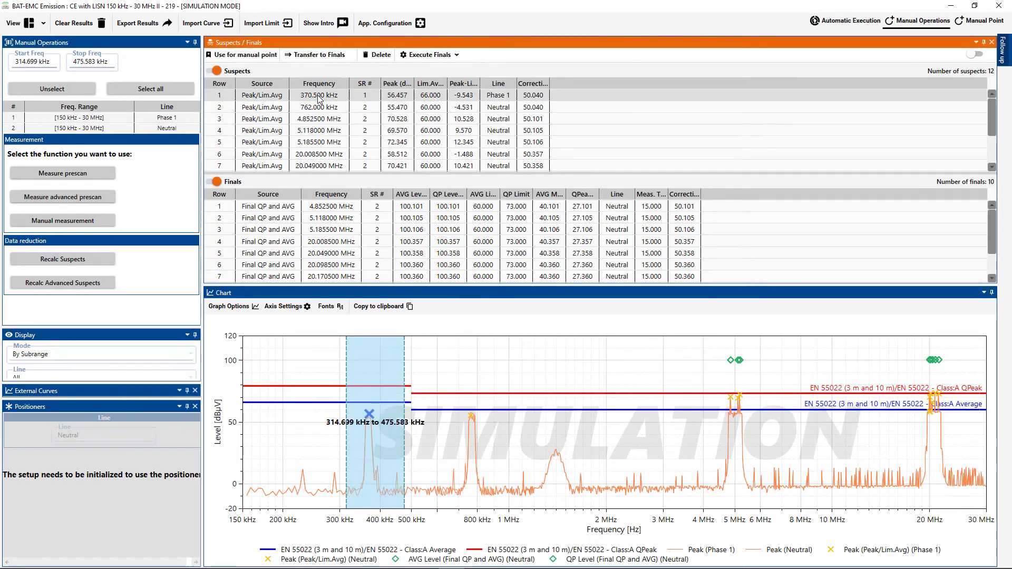
pyautogui.click(436, 56)
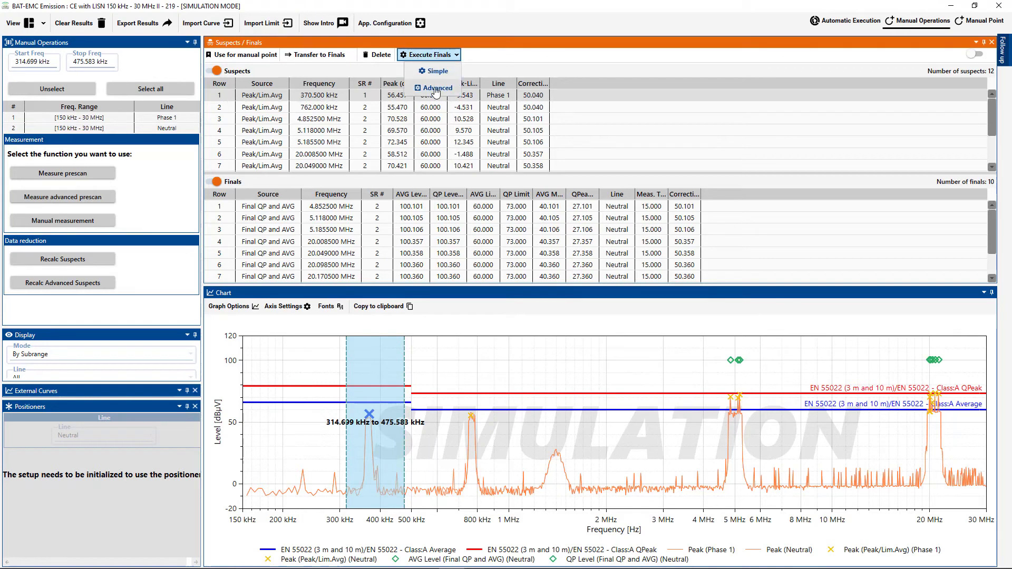
# - Run an advanced Phase 1 final on the 370.5 kHz suspect with MT = 1 instead of 15
pyautogui.click(435, 89)
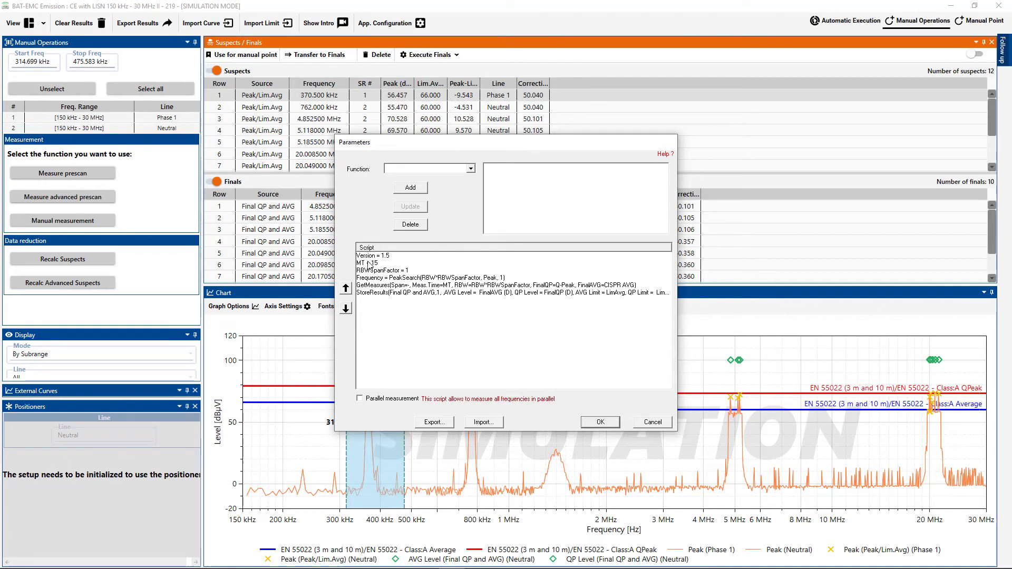
pyautogui.click(371, 263)
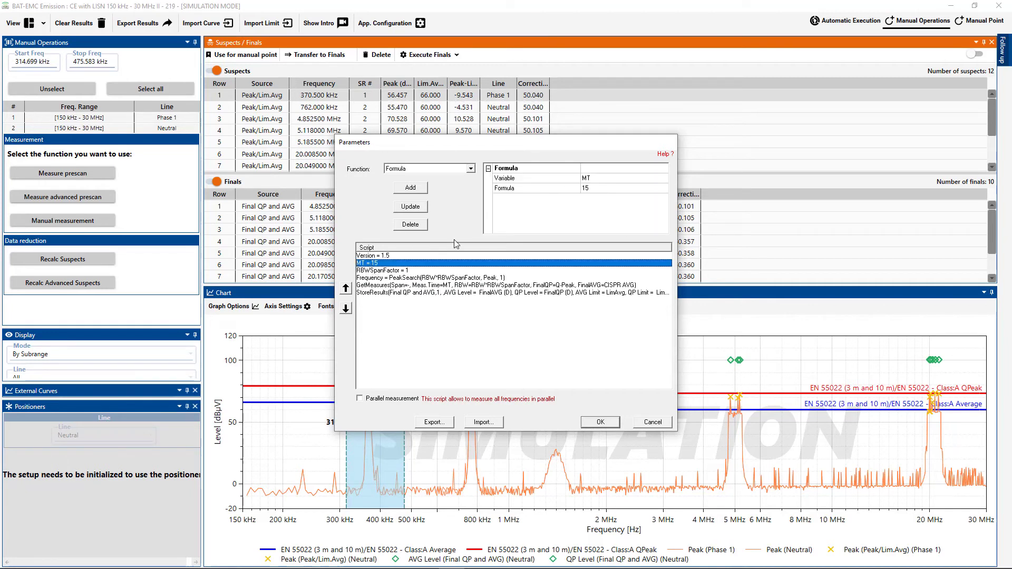
pyautogui.click(592, 189)
pyautogui.write('1')
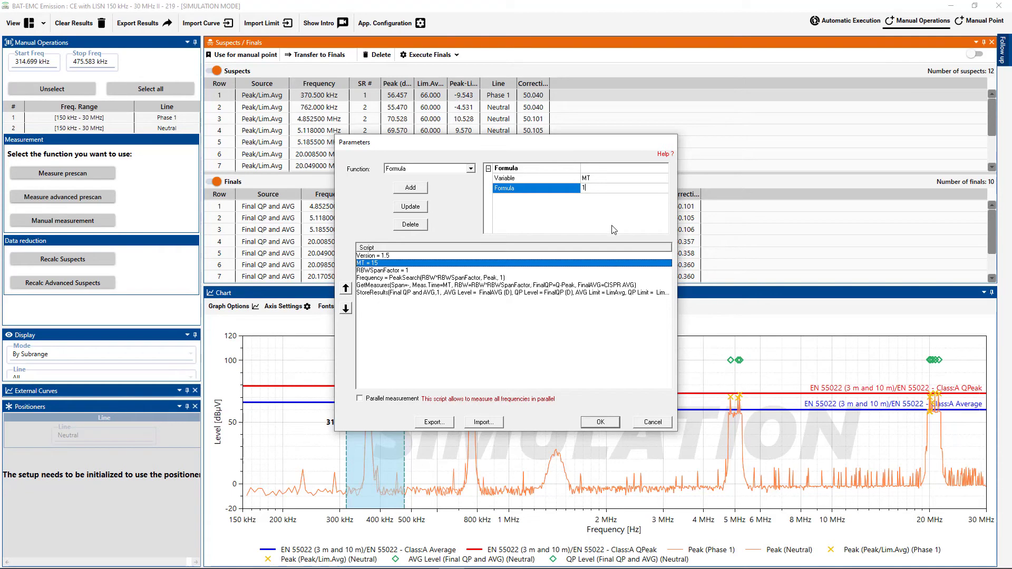
pyautogui.click(420, 208)
pyautogui.click(601, 422)
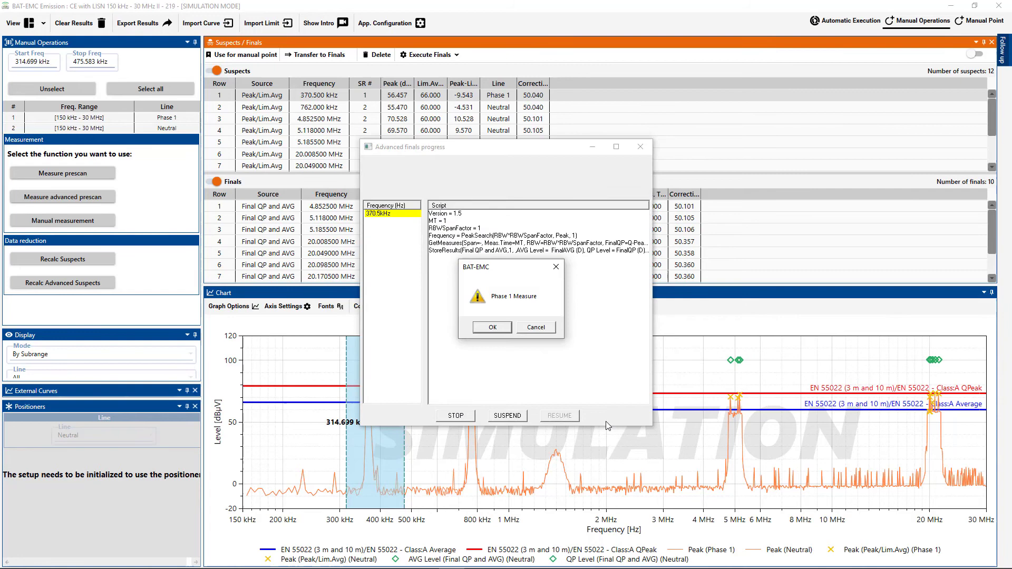
pyautogui.click(492, 329)
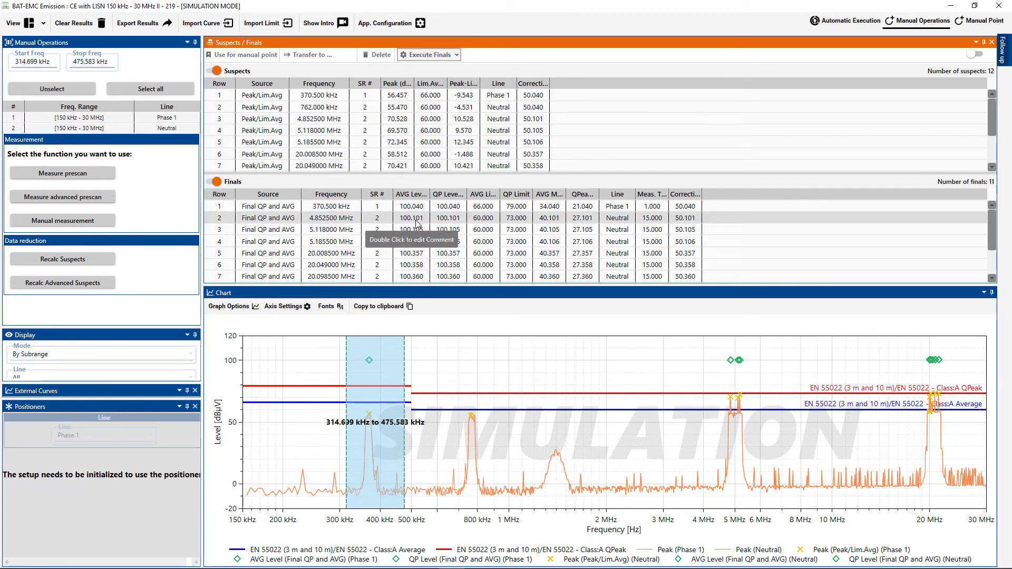
# - Add the comment 'peak measured manually, added ferrite model 123' to the 370.5 kHz final
pyautogui.doubleClick(686, 208)
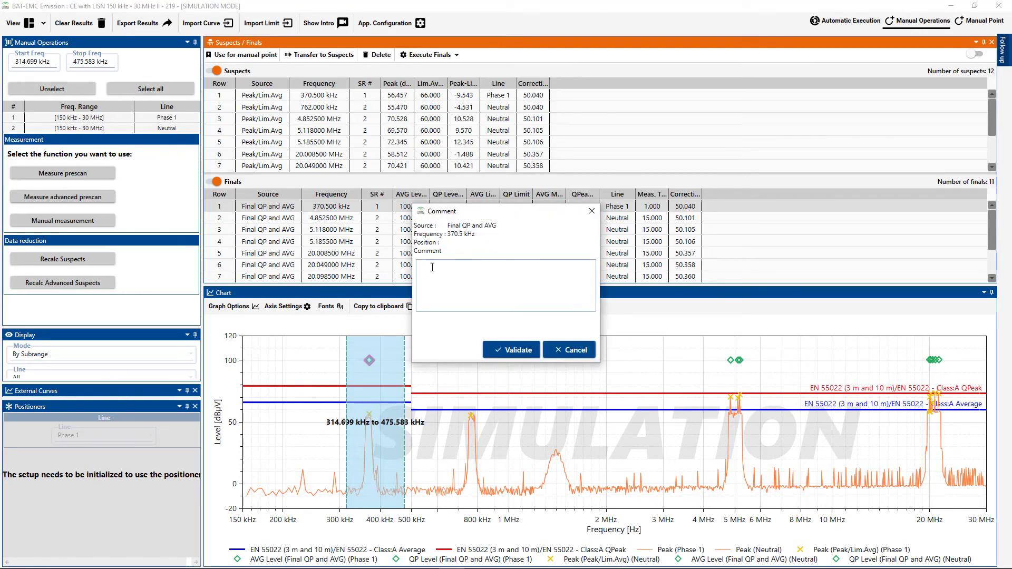
pyautogui.click(433, 267)
pyautogui.write('peak')
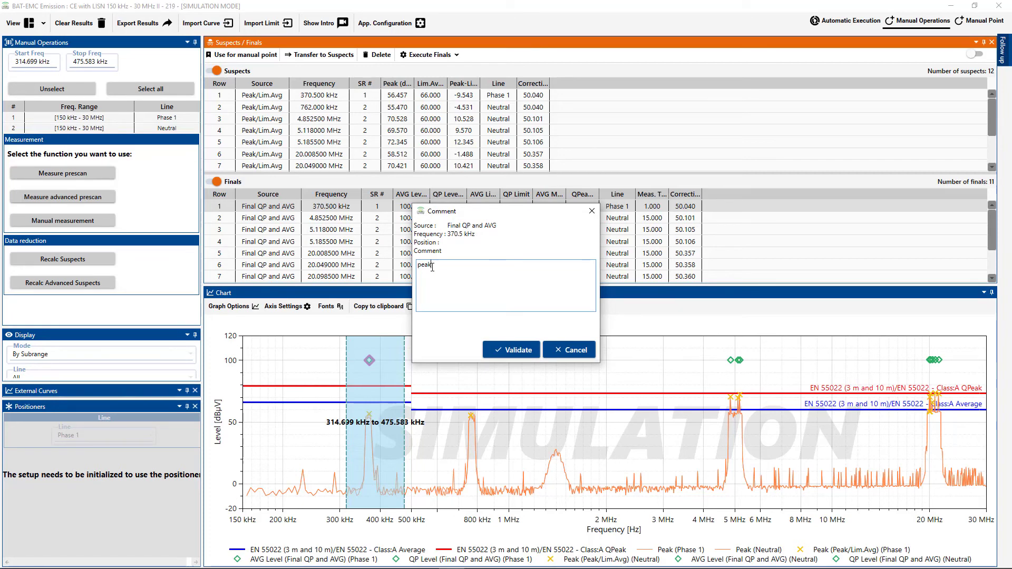
pyautogui.write(' measured manually, added')
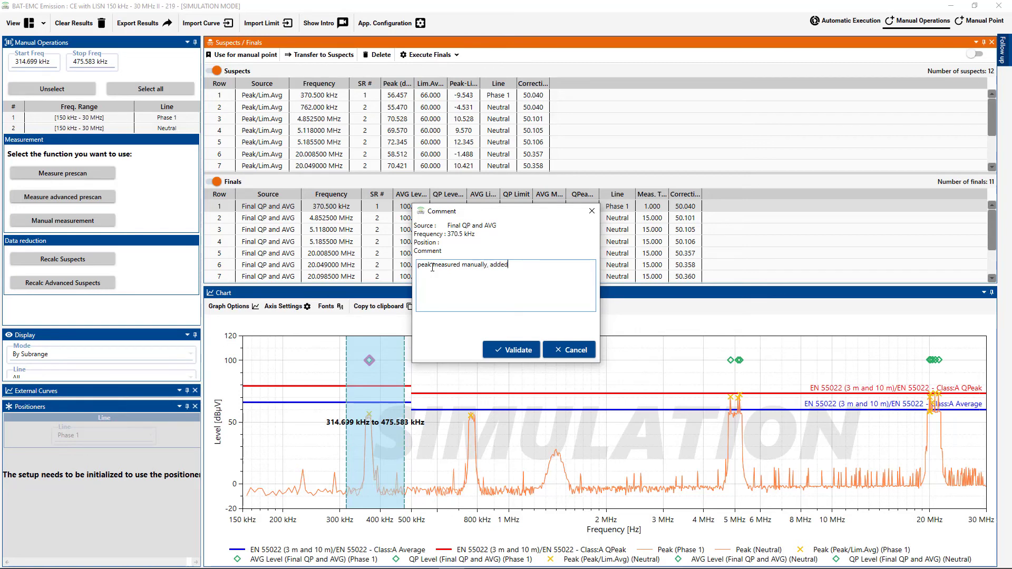
pyautogui.write(' ferrite model 123')
pyautogui.click(519, 351)
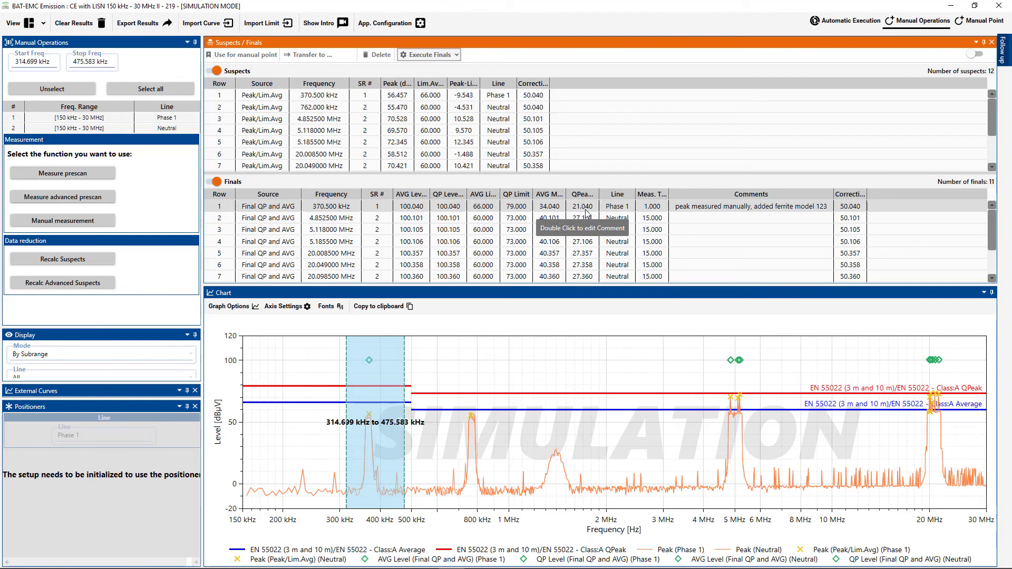
pyautogui.click(96, 392)
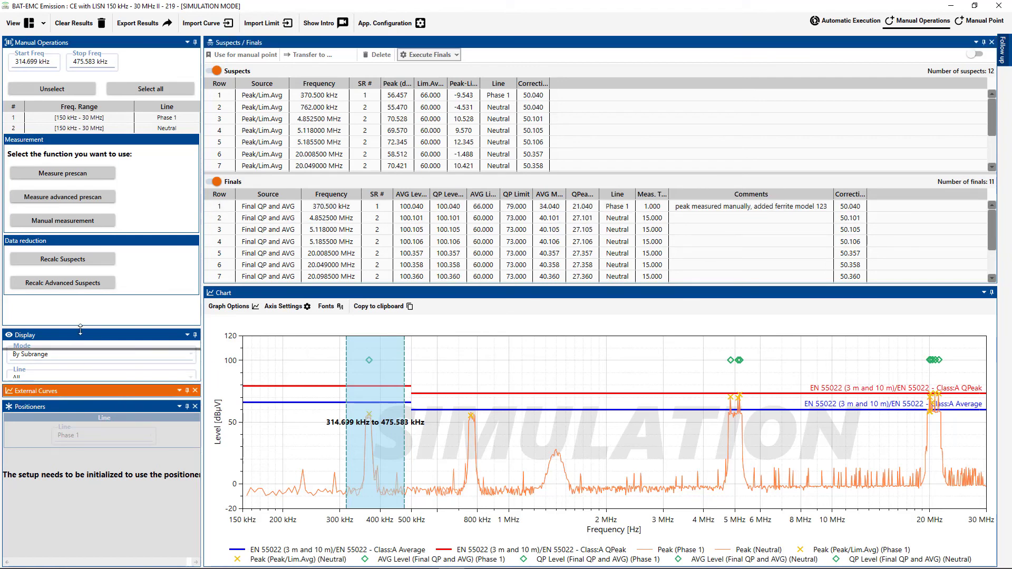
# - Enlarge External Curves, browse EUT 1's Conducted voltage emissions tests for import, then close without importing
pyautogui.click(89, 391)
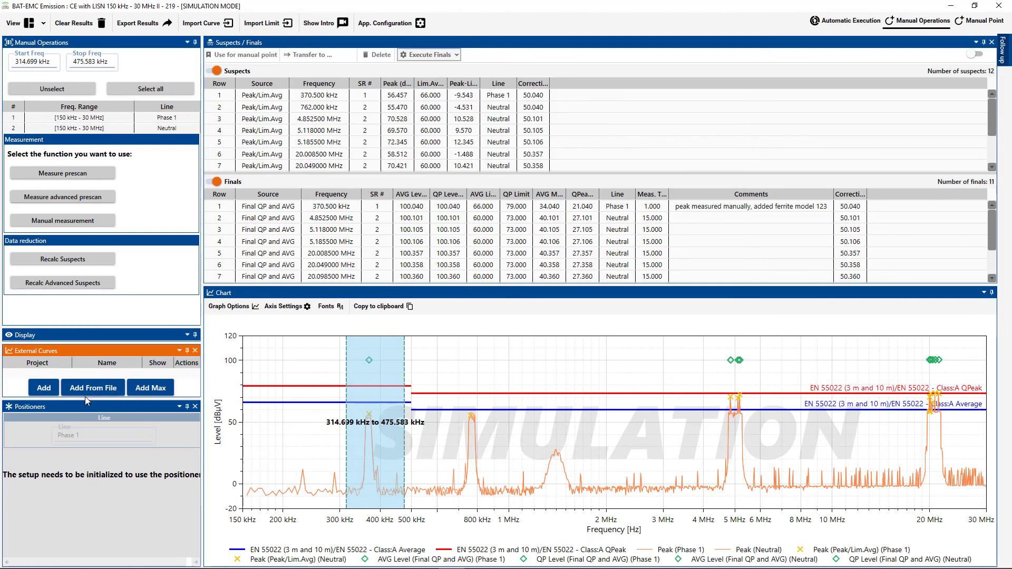
pyautogui.moveTo(84, 396); pyautogui.dragTo(87, 454)
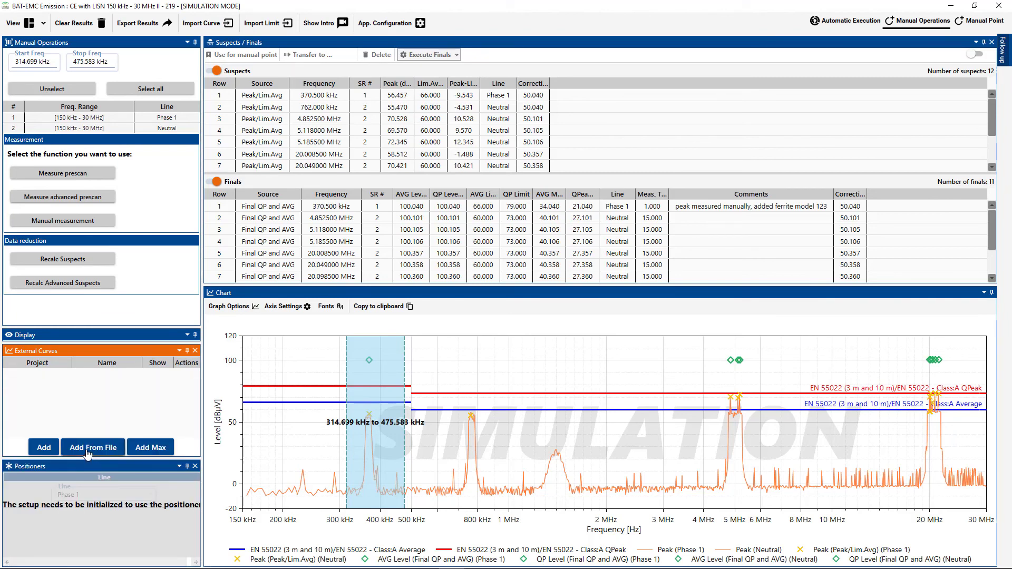
pyautogui.click(44, 448)
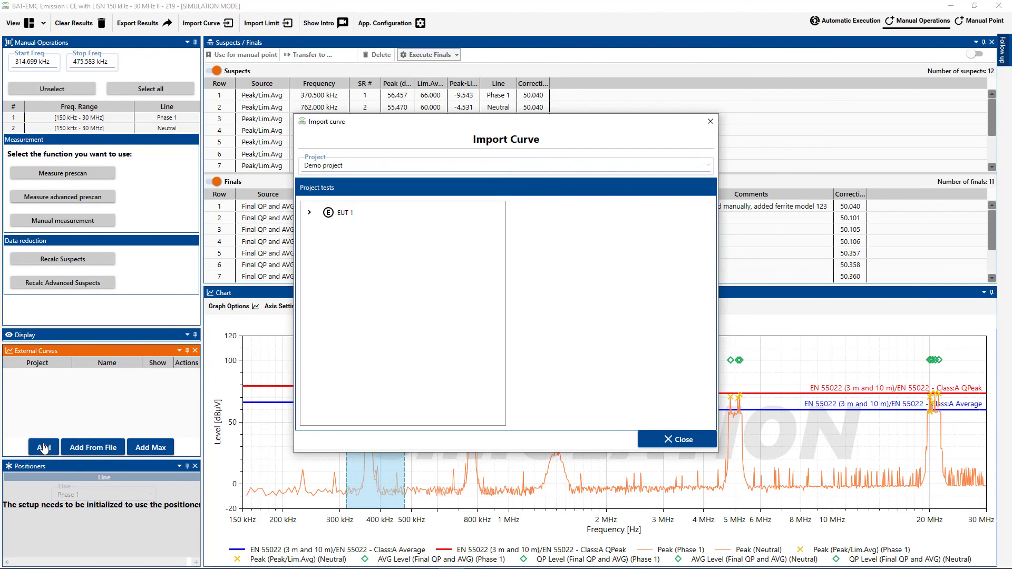
pyautogui.click(309, 213)
pyautogui.click(318, 234)
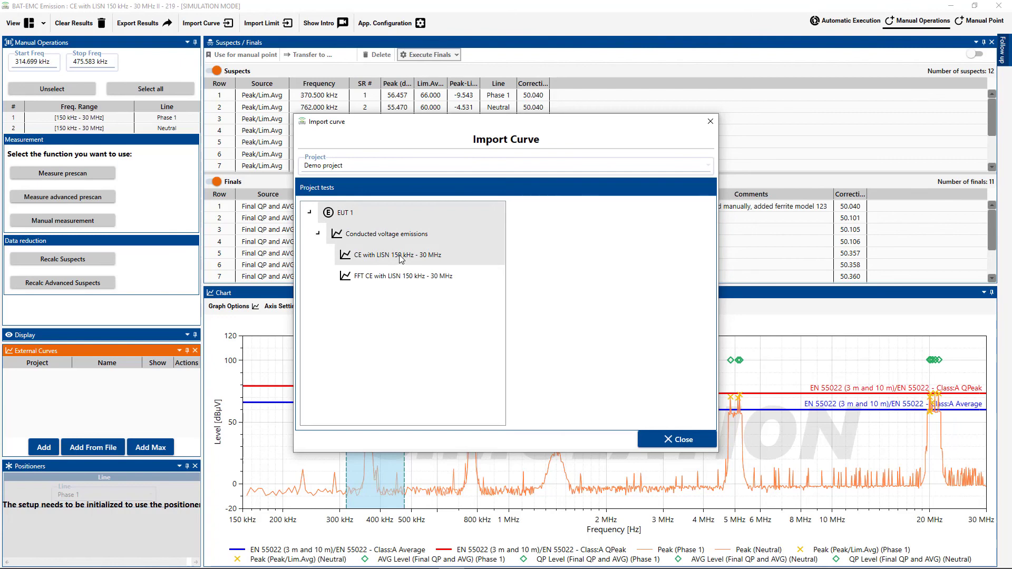
pyautogui.click(676, 441)
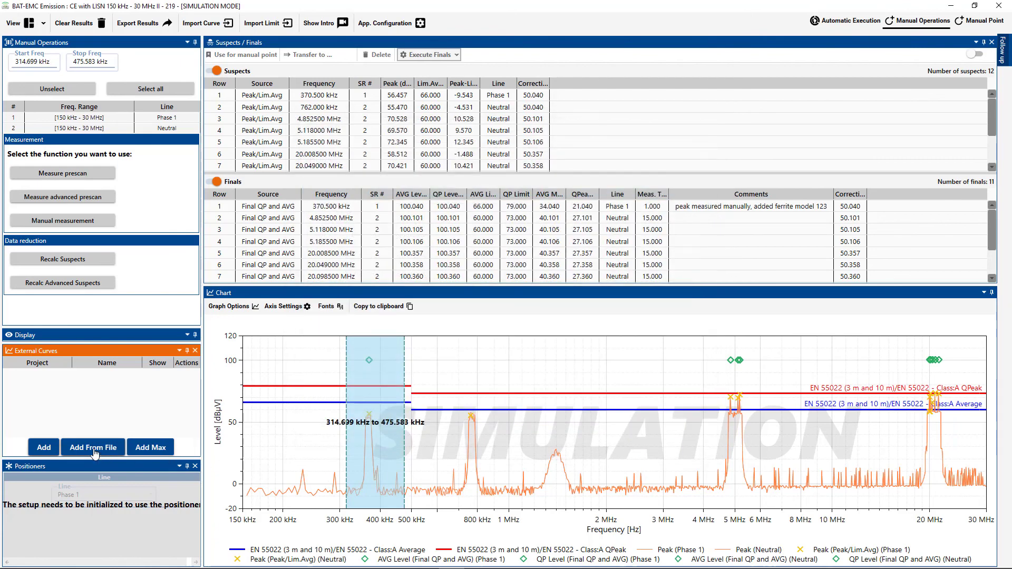